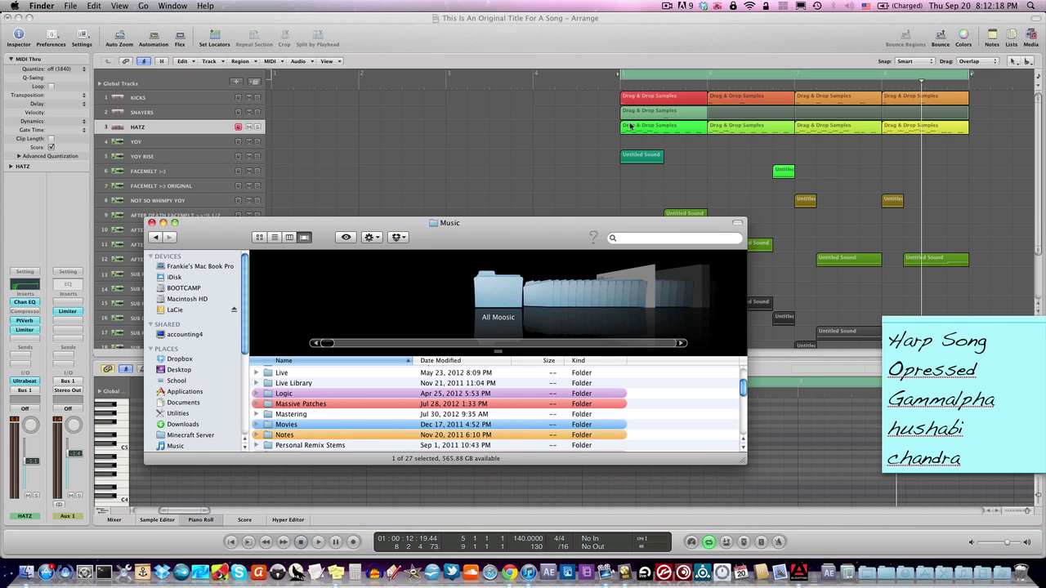
Switch to Logic Express and listen to the looped section with the HATZ track muted
left_click(548, 153)
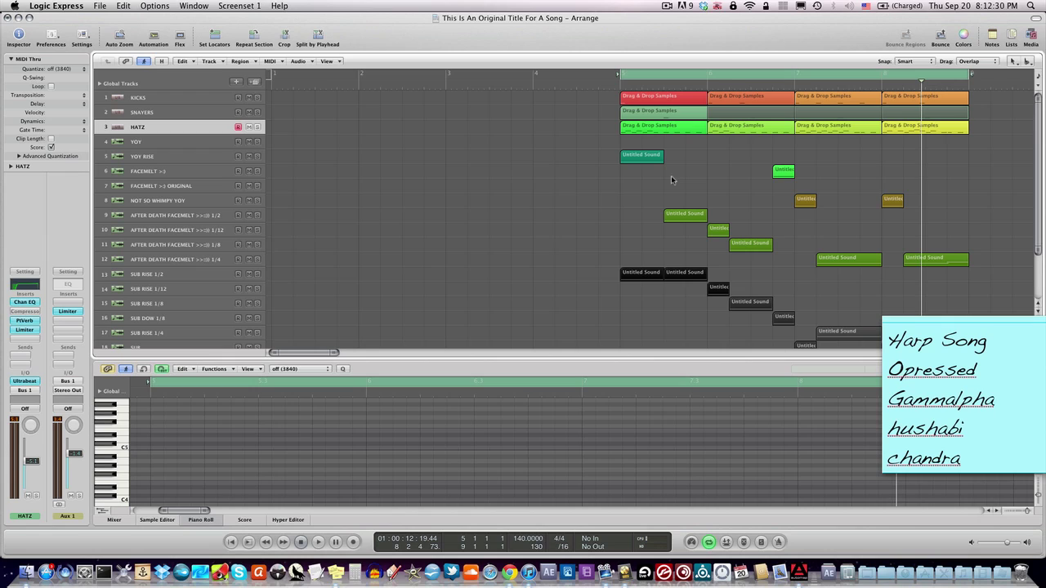
left_click(231, 543)
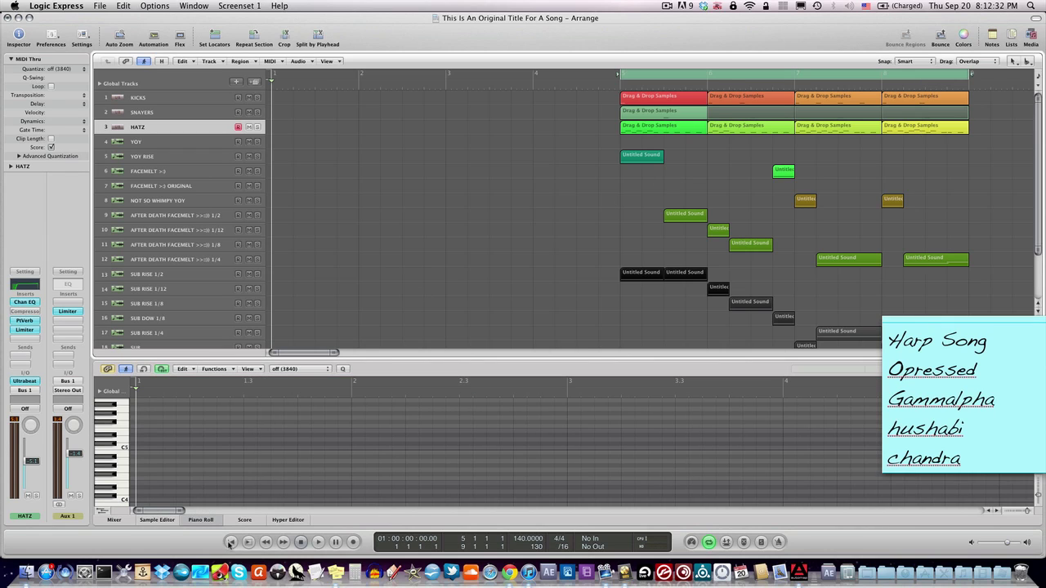
left_click(250, 127)
key("space")
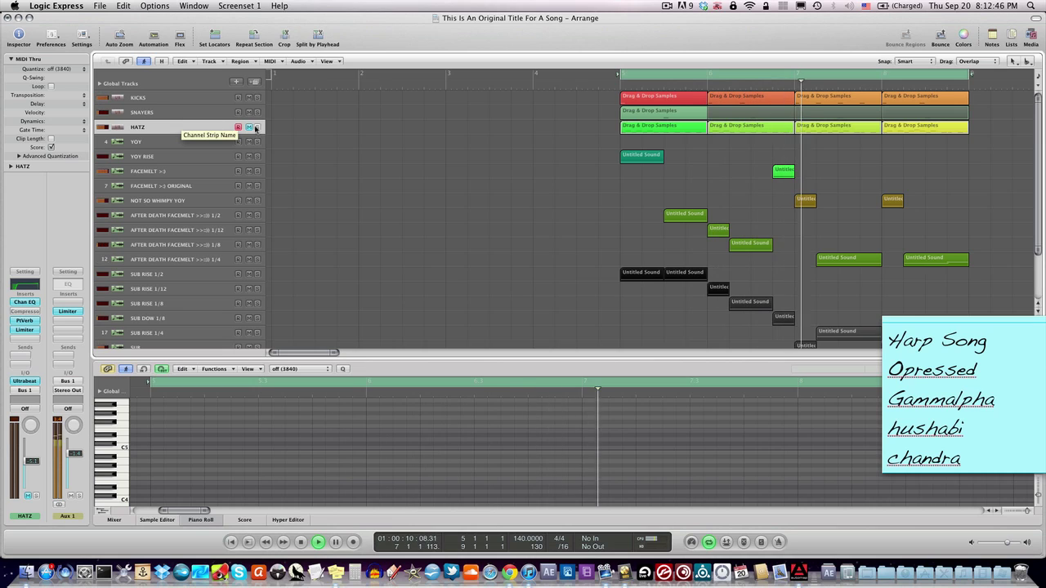
key("Return")
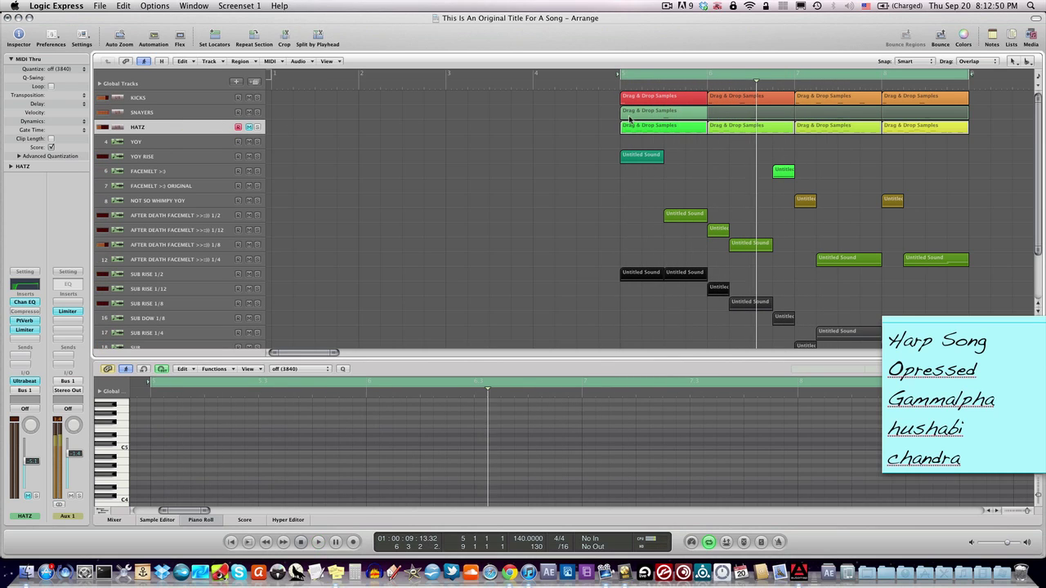
key("space")
Split the first HATZ region, at bar 5, at its midpoint and mute the first half
left_click(664, 127)
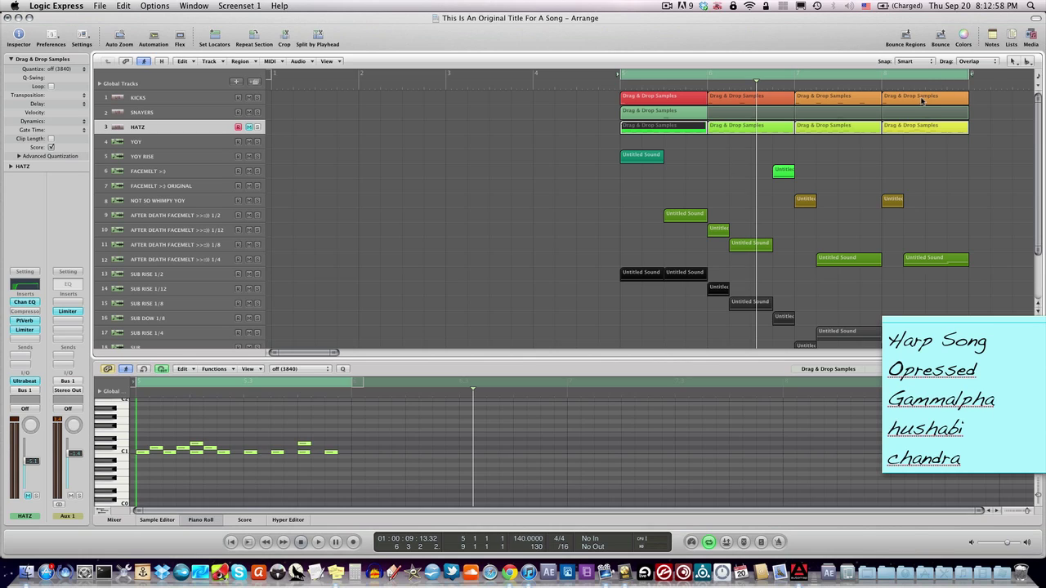
left_click(663, 128)
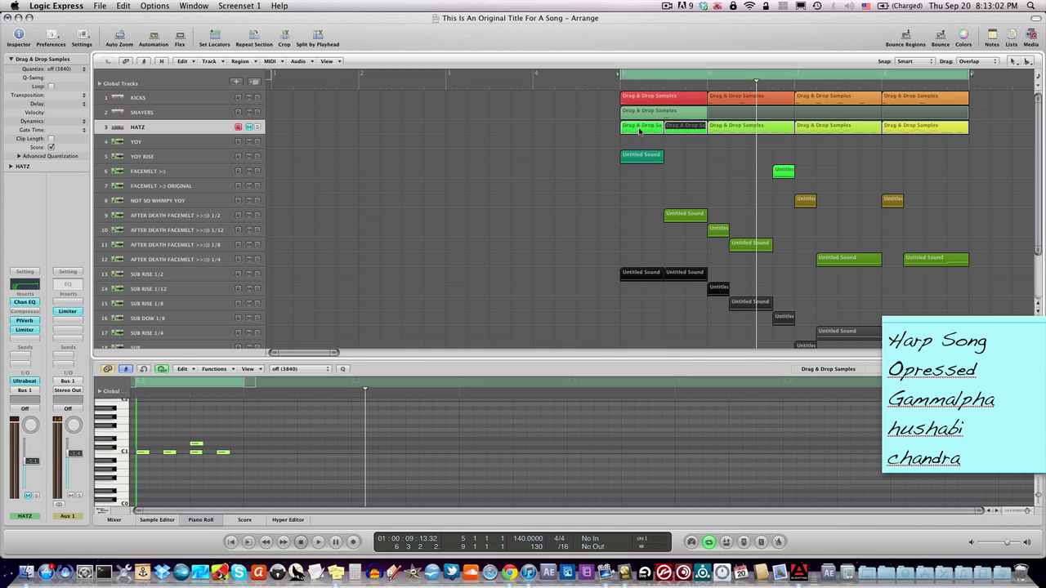
left_click(641, 129)
key("m")
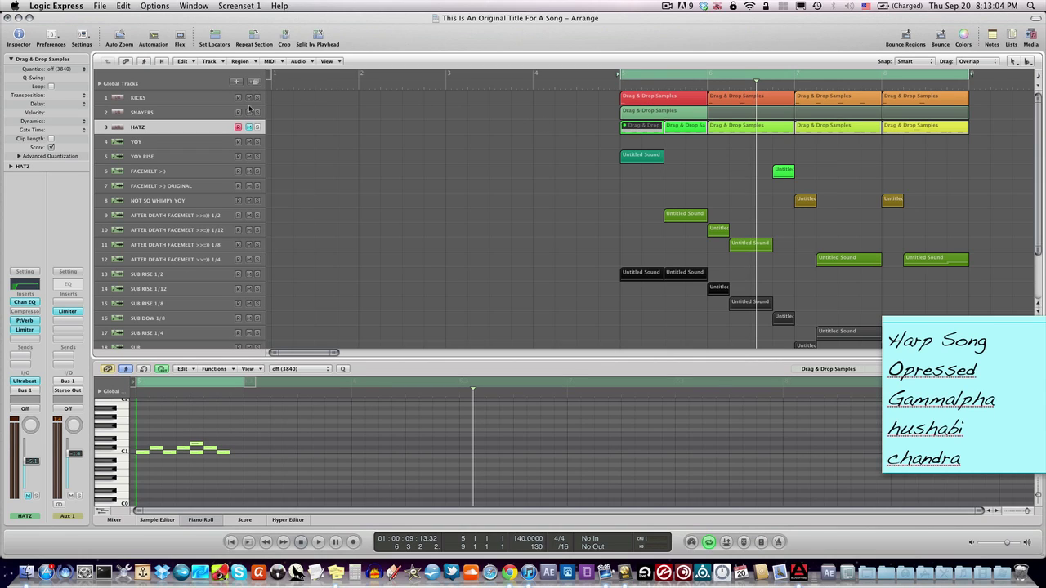
Unmute the HATZ track, mute the second half of the bar 5 region instead of the first, and audition the loop
left_click(253, 127)
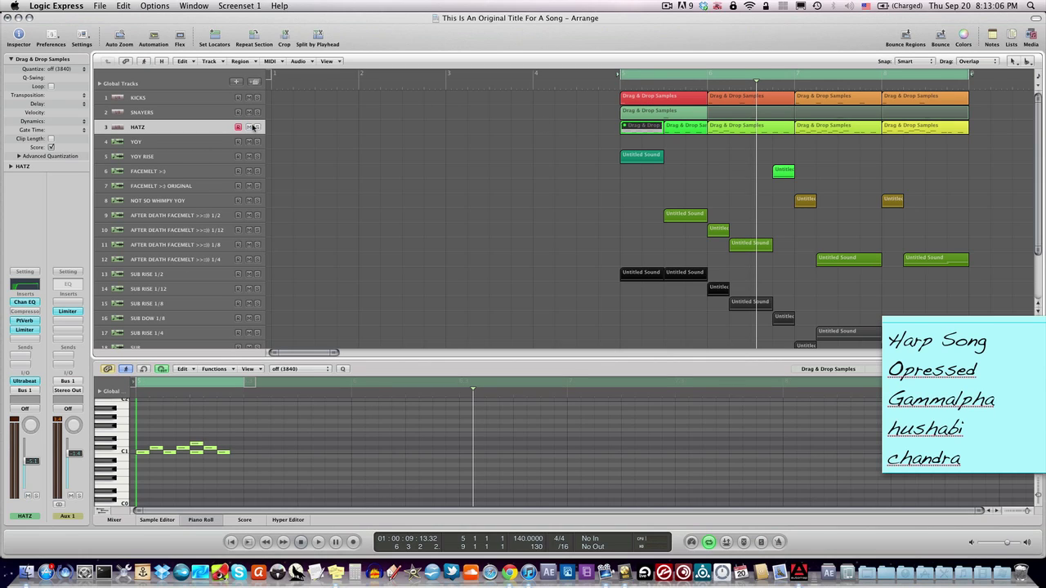
key("space")
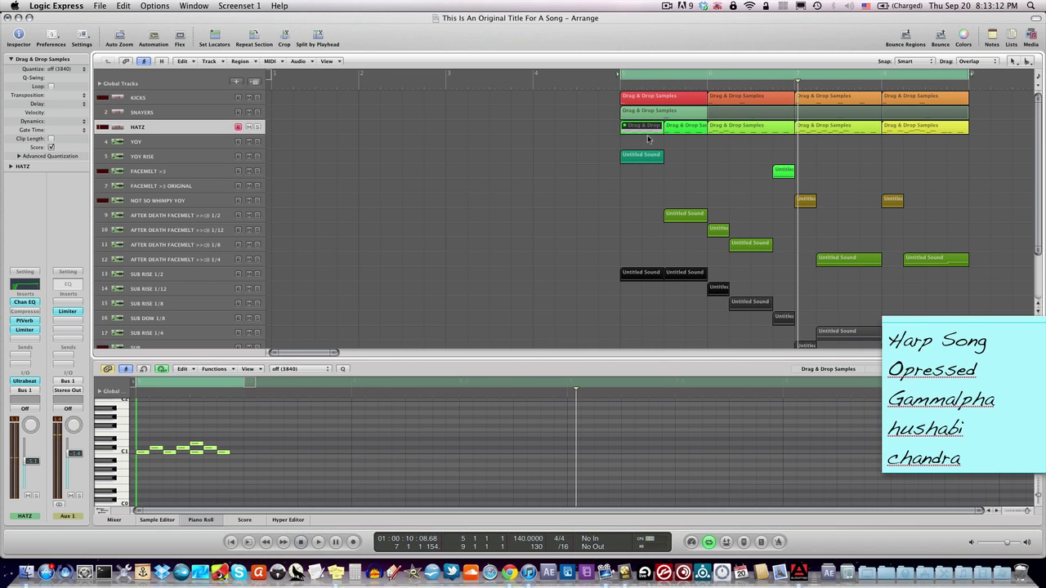
left_click(685, 129)
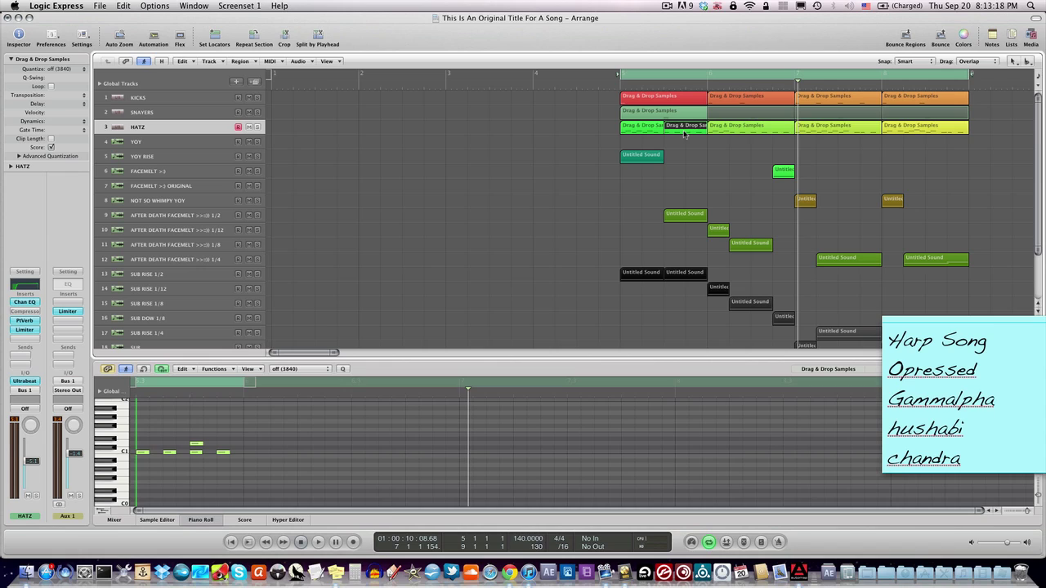
key("ctrl+m")
key("space")
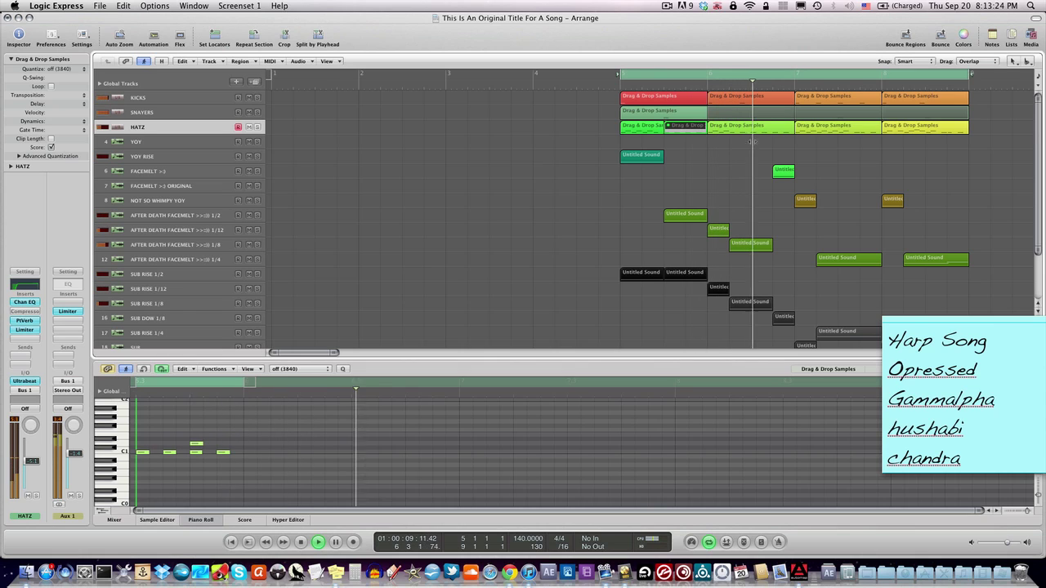
key("ctrl+m")
key("ctrl+m")
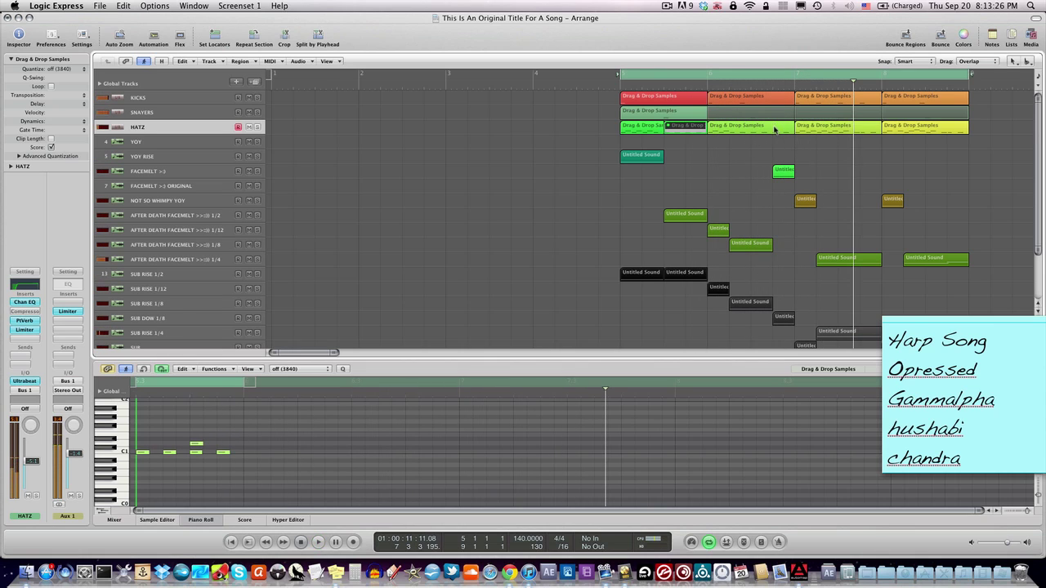
Split off the last quarter of the bar 6 HATZ region, mute that piece, and play the loop
left_click(772, 131)
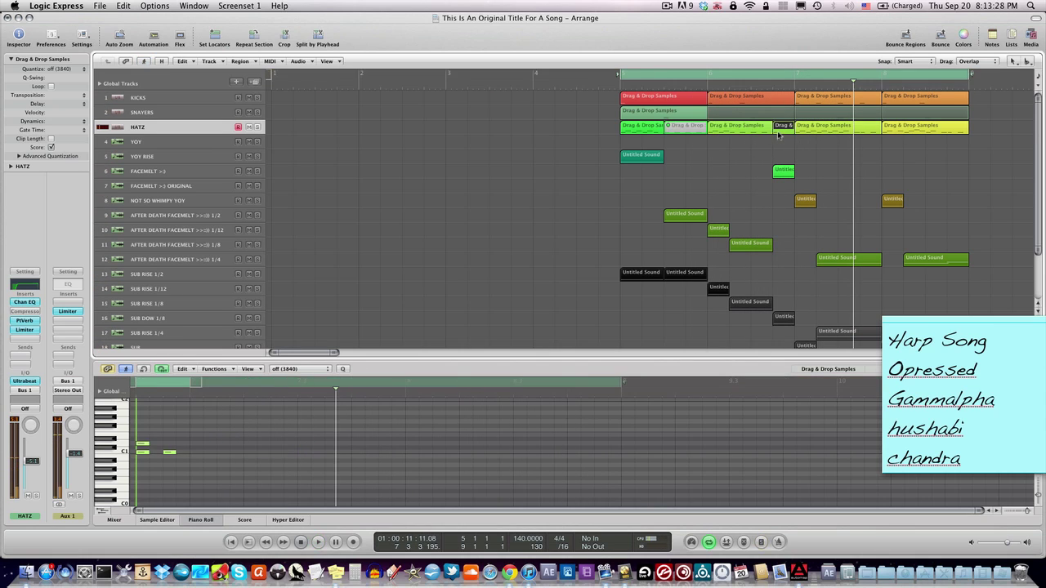
key("ctrl+m")
key("space")
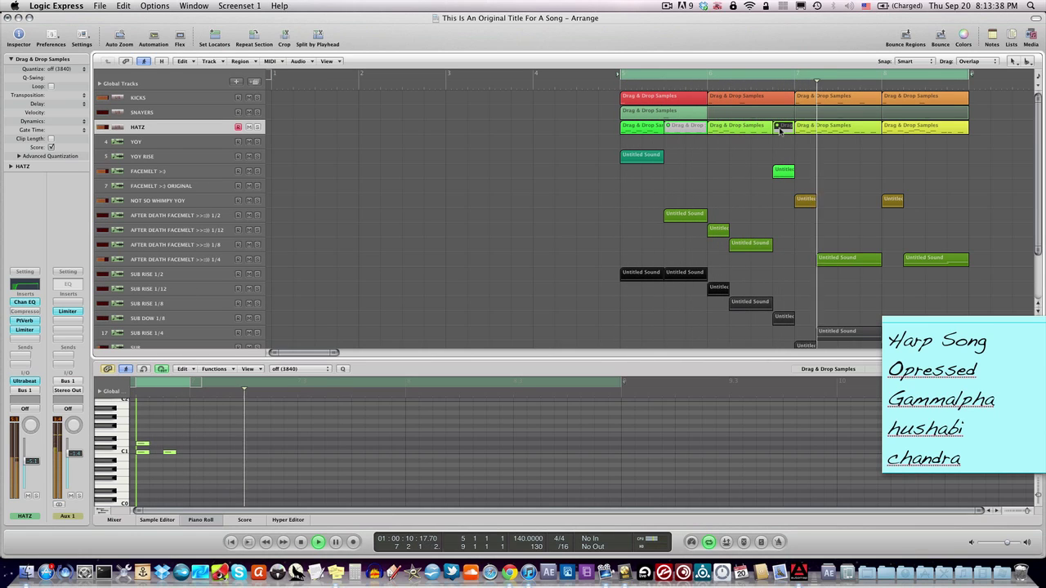
Select the second note stack in the bar 6 KICKS region and place a copy of a KICKS region at bar 9
left_click(788, 101)
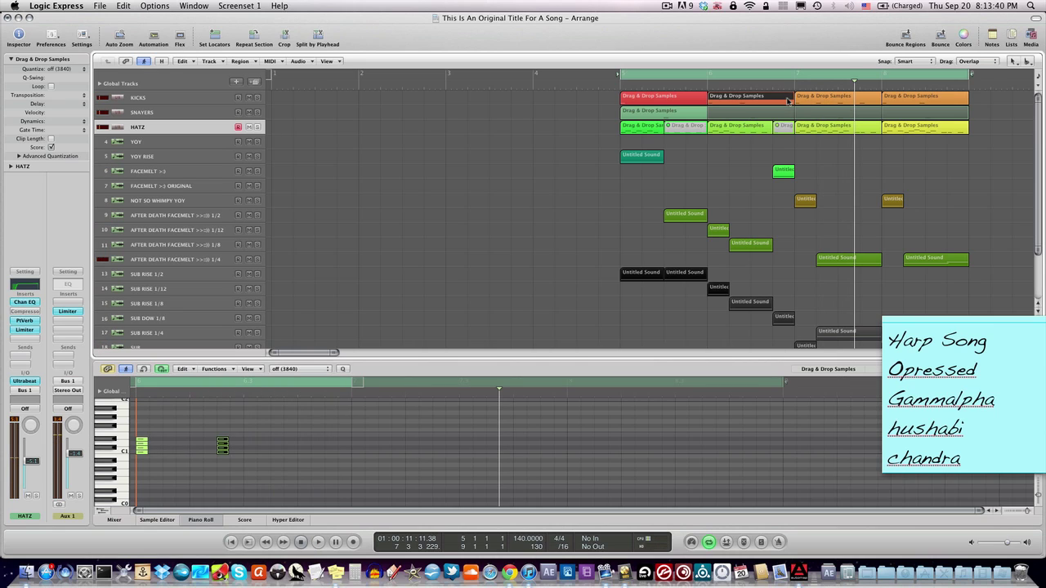
left_click_drag(278, 454, 222, 444)
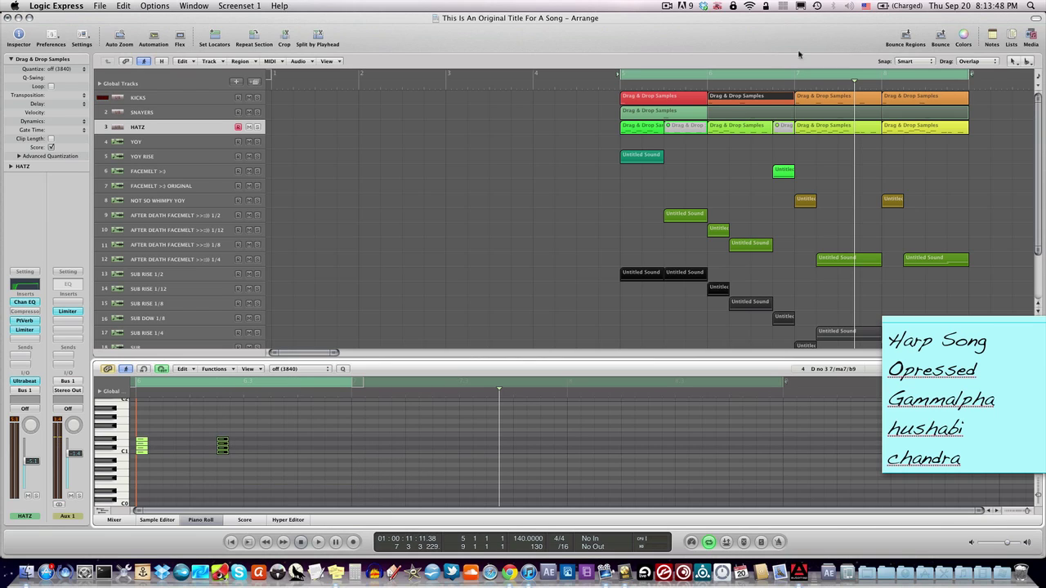
left_click_drag(920, 92, 1005, 95)
Color the bar 8 KICKS region yellow
left_click(913, 104)
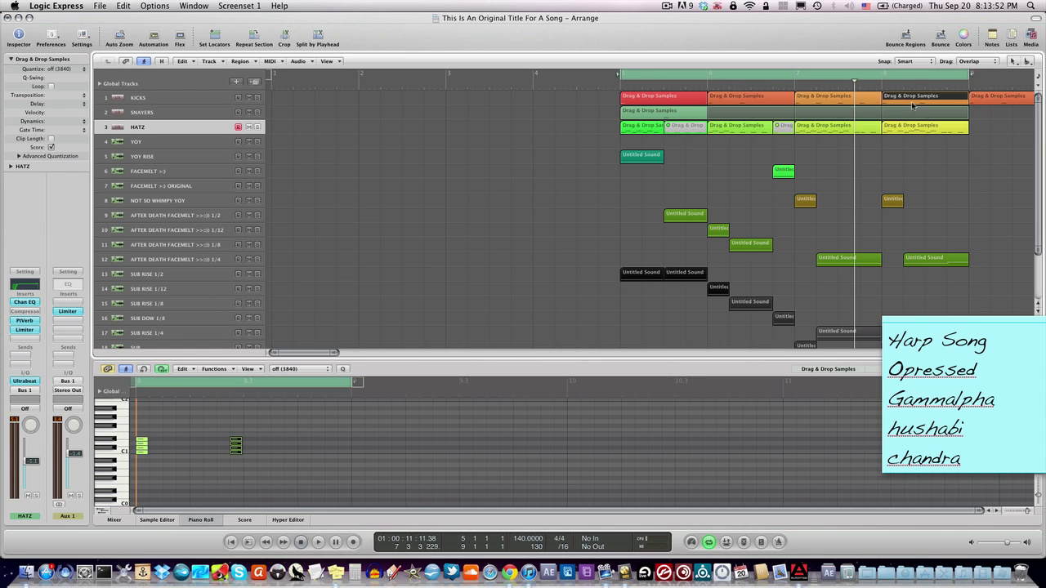
key("alt+c")
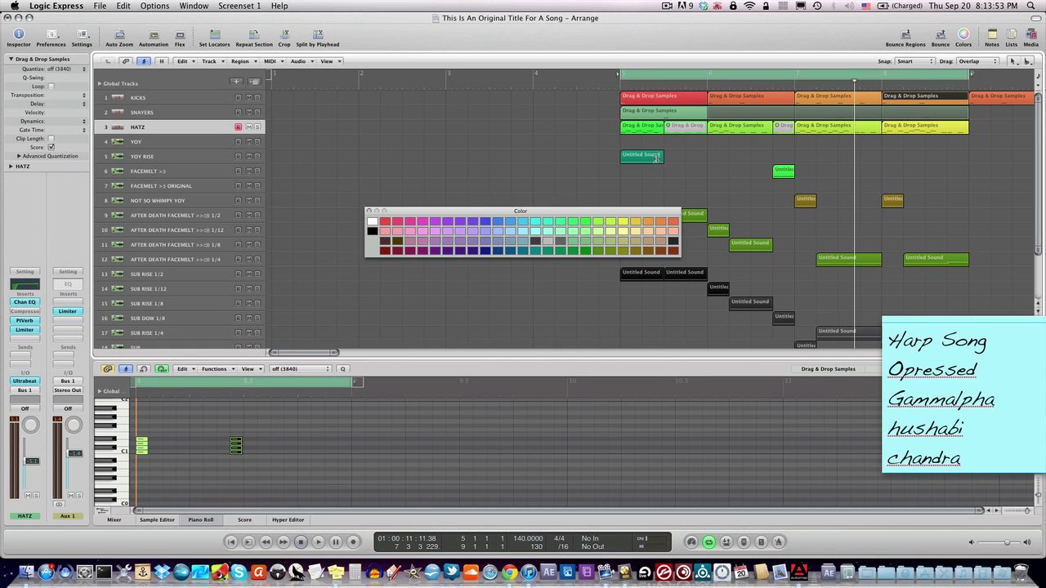
left_click(626, 225)
In the bar 6 KICKS region, copy the second note stack to beat 4 and again half a beat after it, and play the loop
left_click(752, 98)
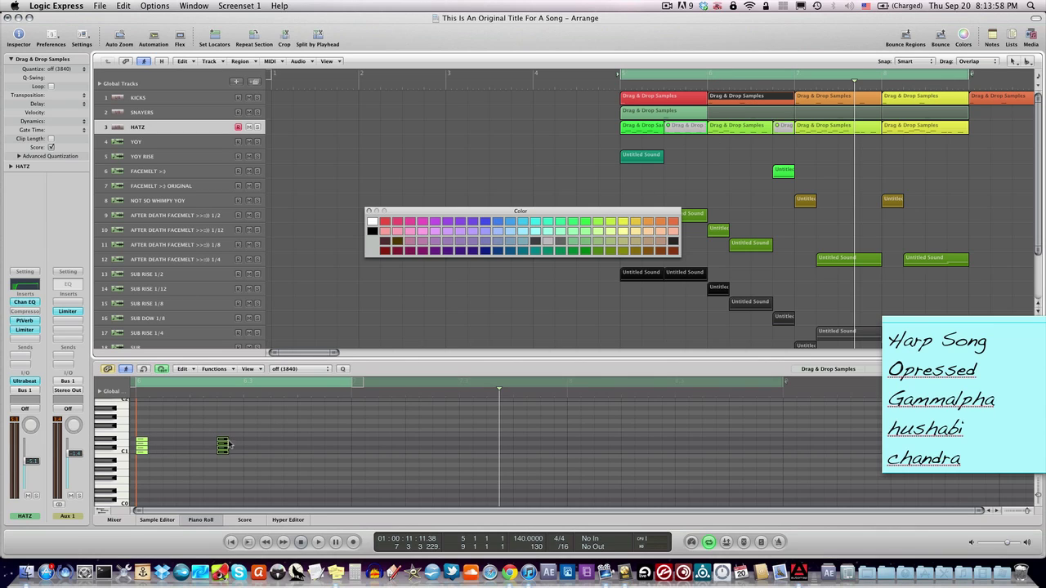
left_click(303, 442)
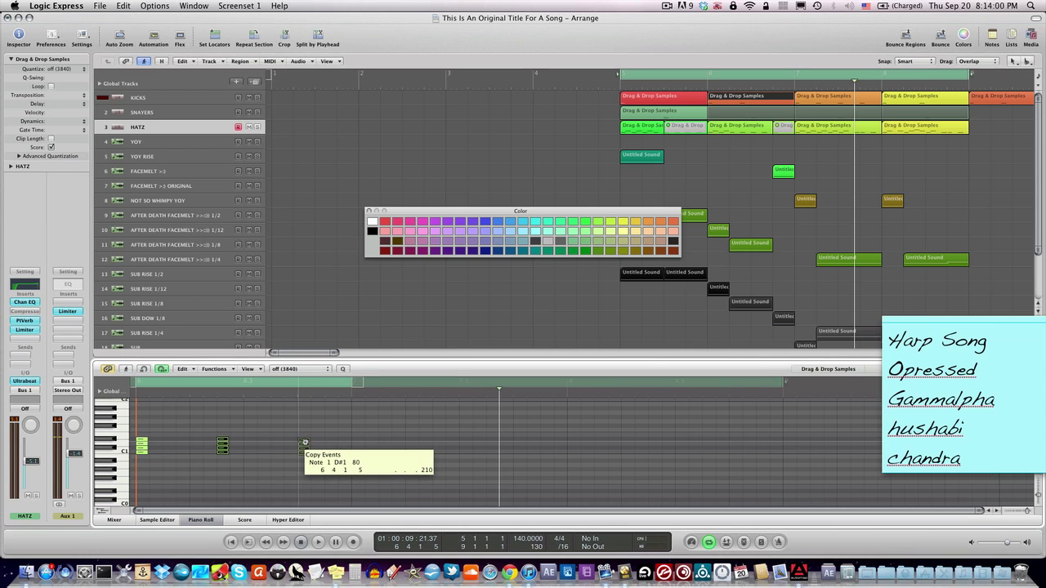
left_click(303, 442)
left_click_drag(303, 442, 330, 444)
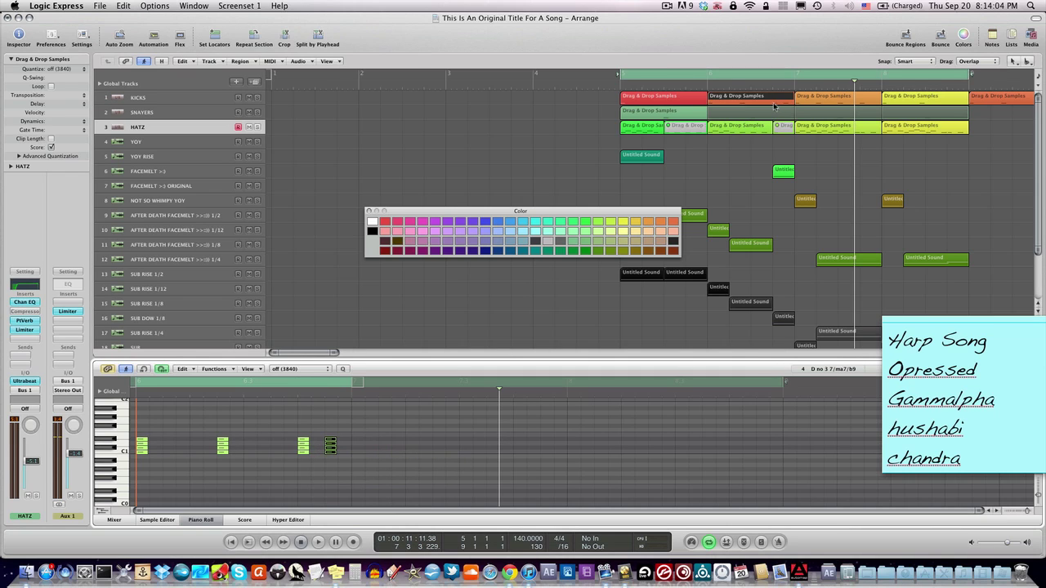
key("space")
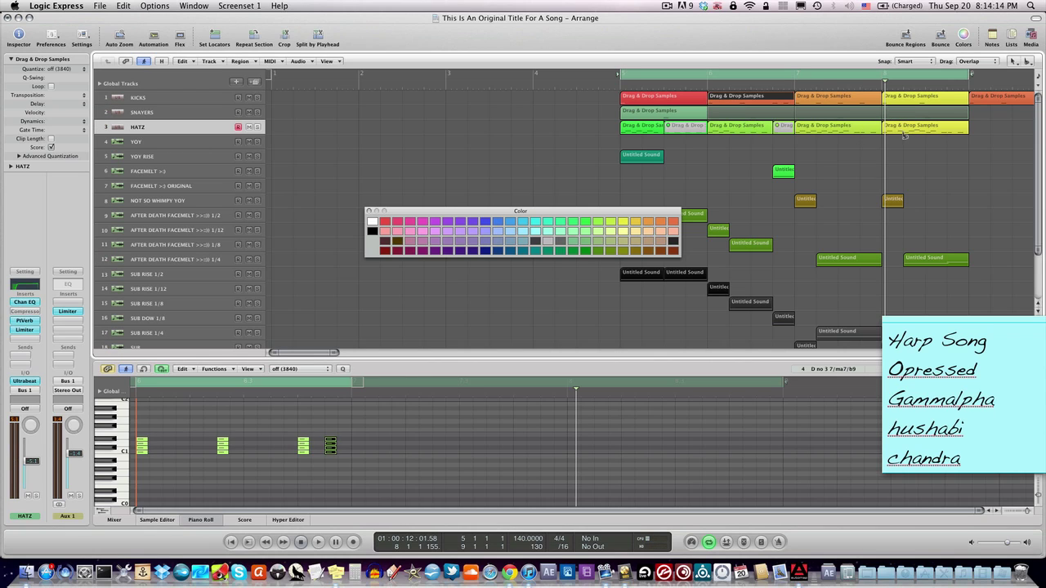
Split off the first quarter of the bar 8 HATZ region, mute that piece, and audition the loop
left_click(904, 134)
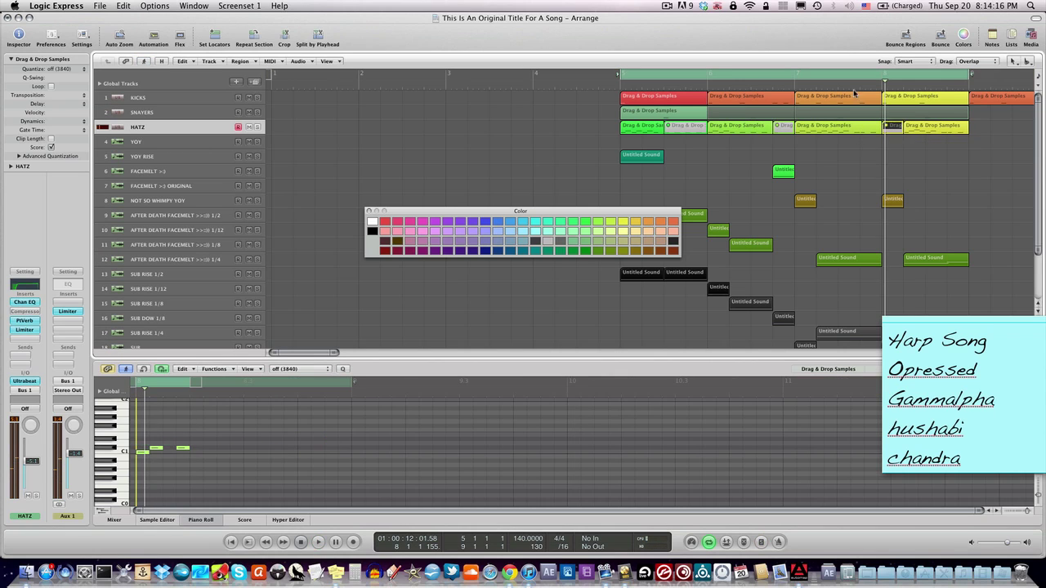
key("space")
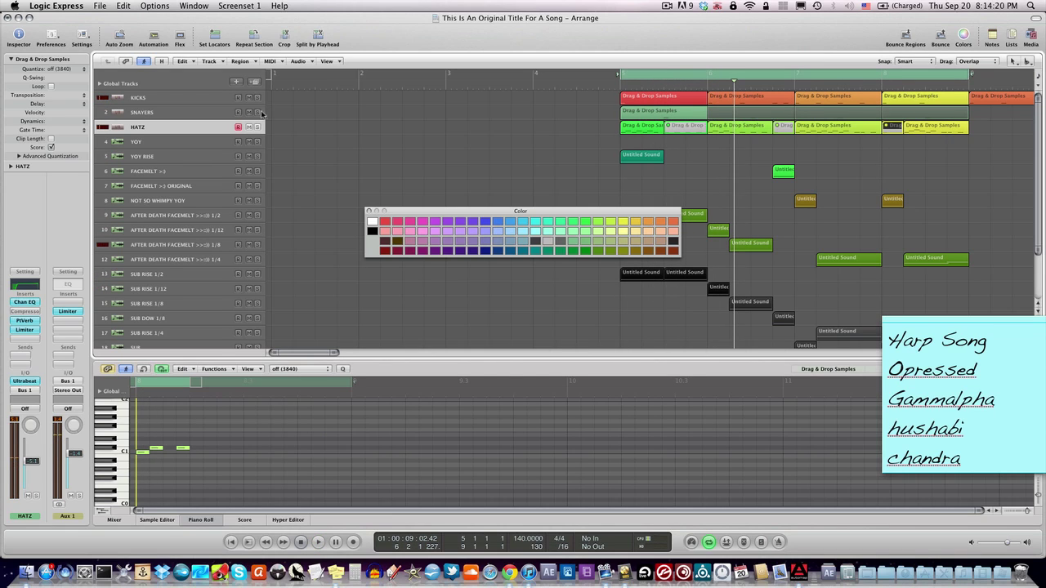
key("space")
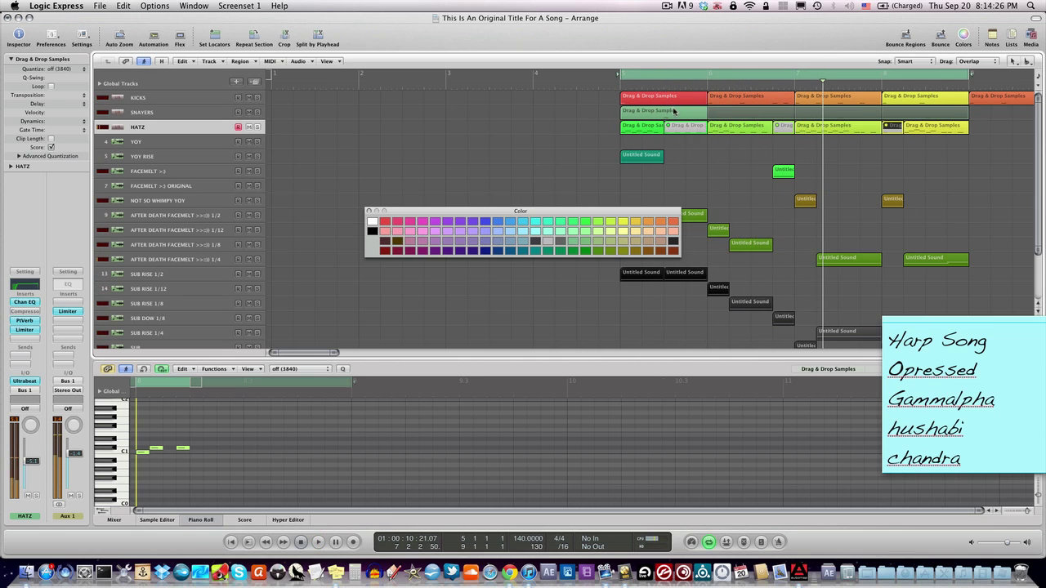
key("space")
key("space")
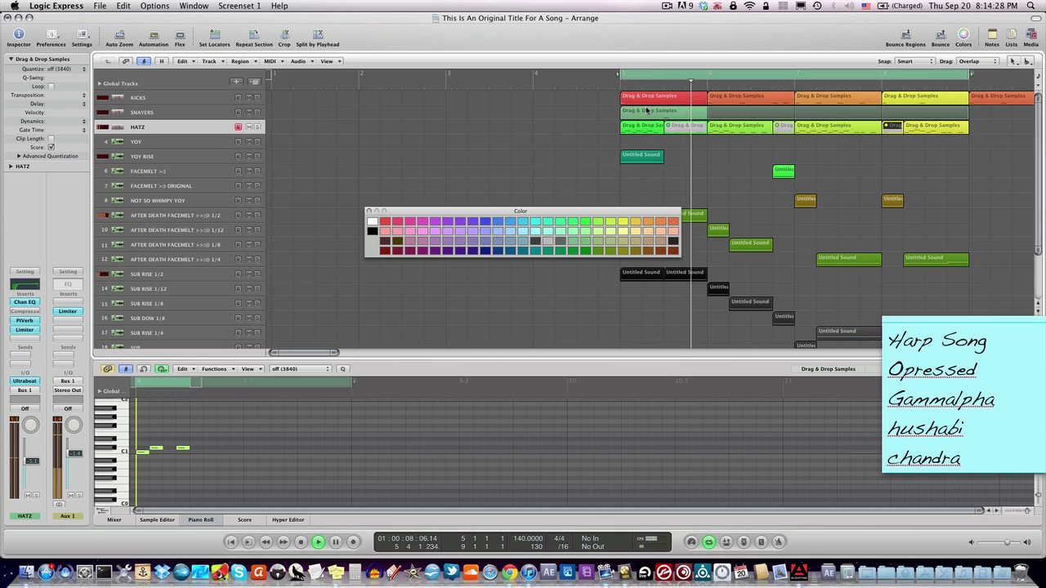
Move the SNAYERS region to start at bar 4 with looping on, and play the section
left_click_drag(646, 112, 559, 112)
key("l")
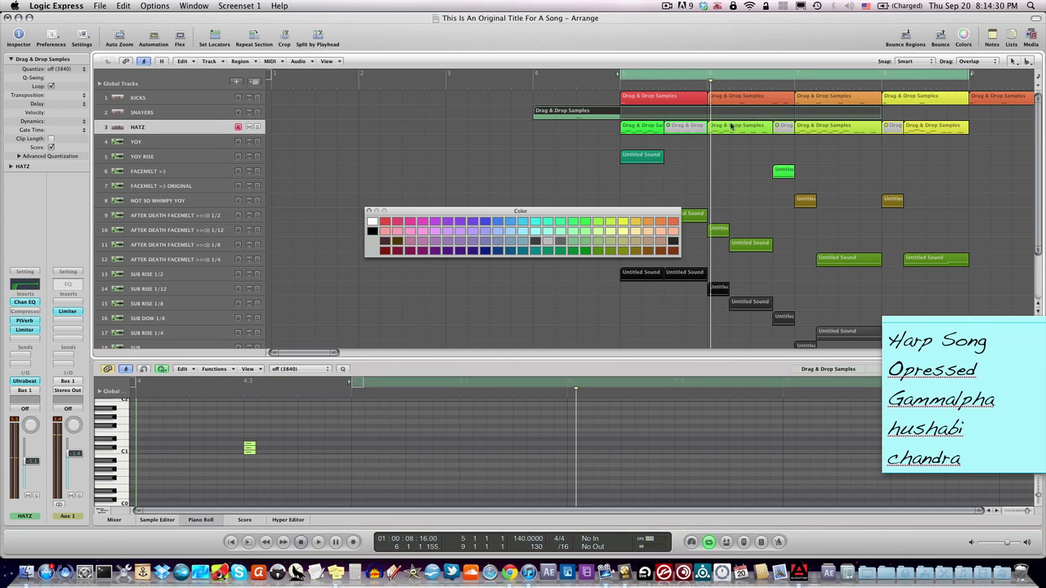
left_click_drag(883, 112, 969, 116)
key("space")
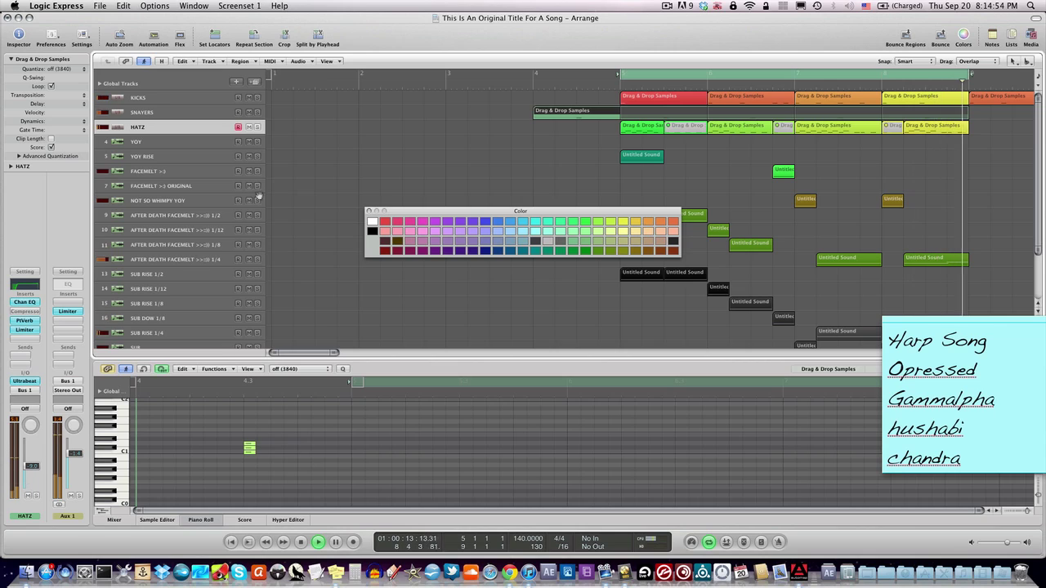
key("space")
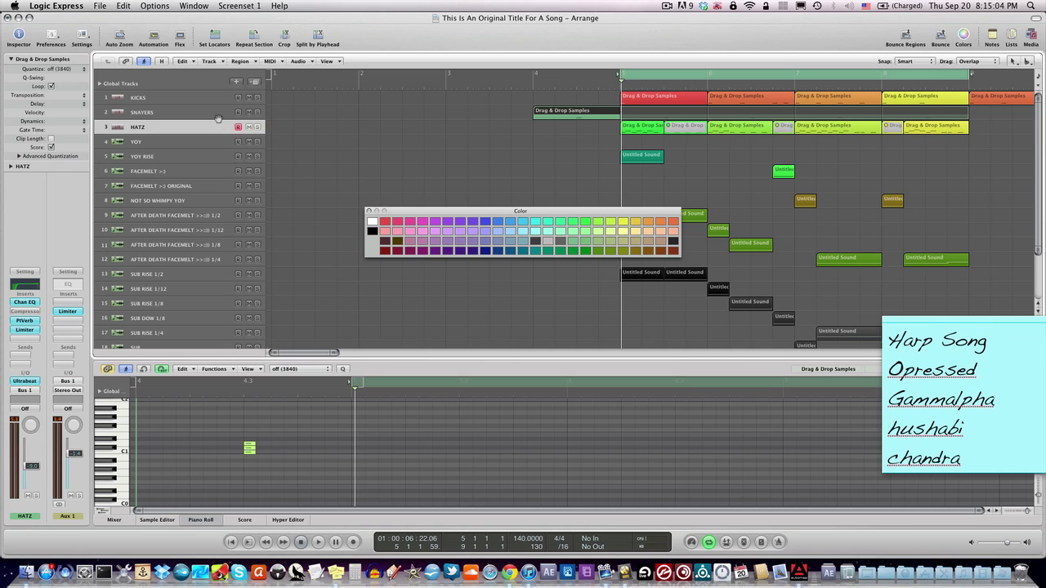
Create a new track with the HATZ track's settings and name it Seaweed hatz
key("super+d")
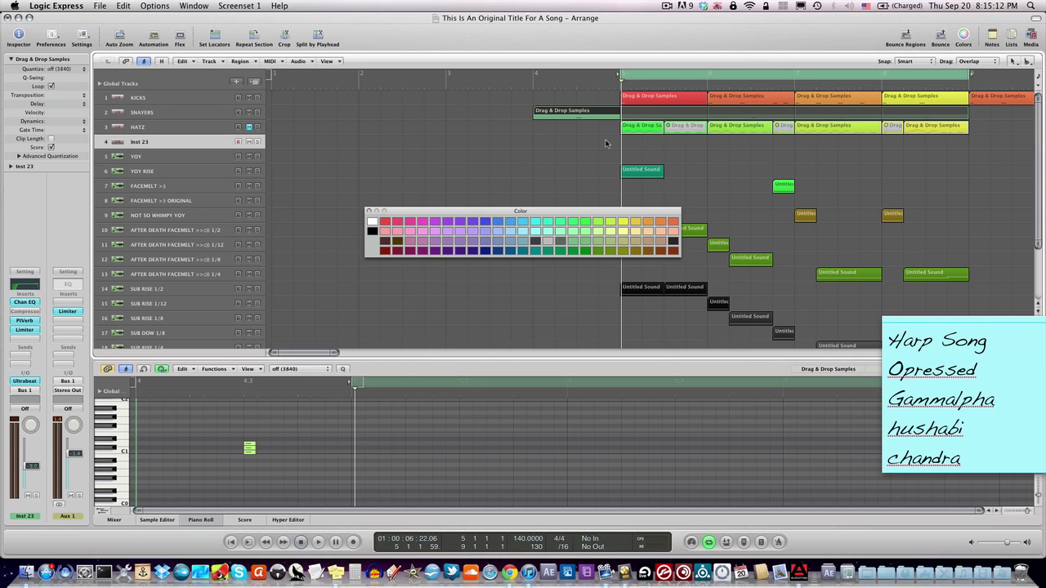
double_click(152, 143)
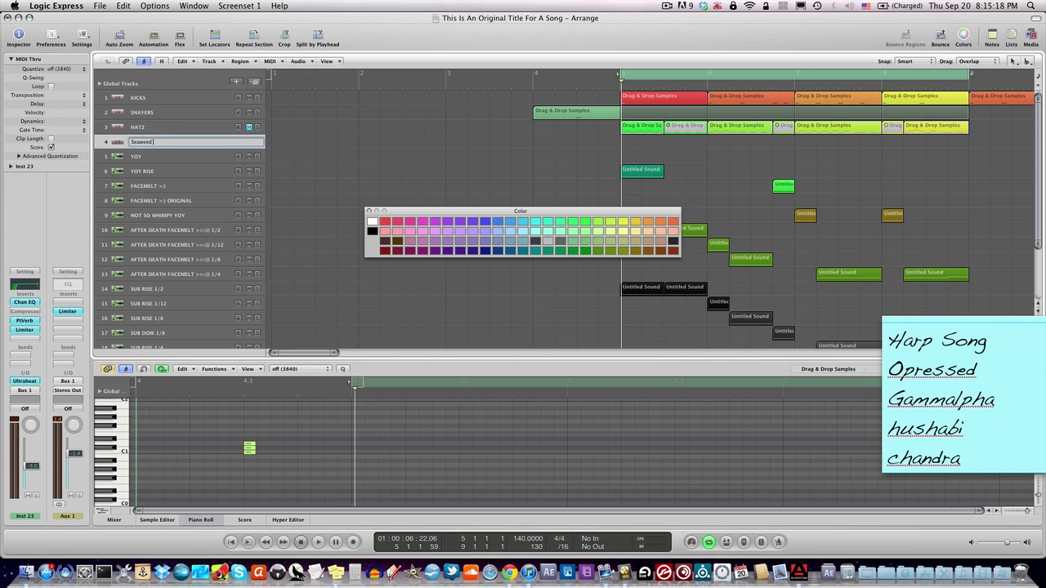
type("atz")
key("Return")
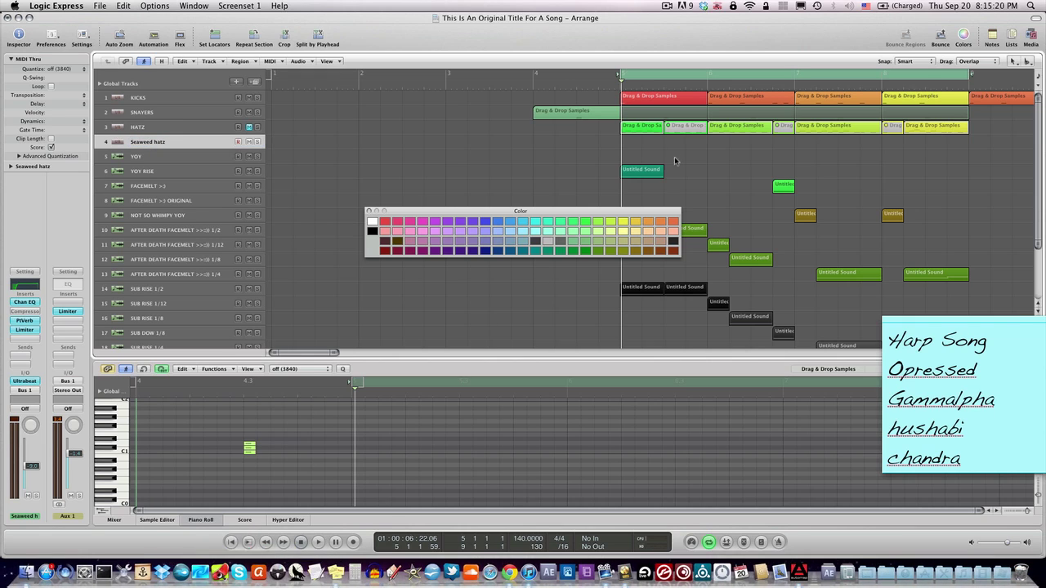
Set the secondary tool to the Pencil Tool and create a one-bar region at bar 5 on the Seaweed hatz track
left_click(1027, 62)
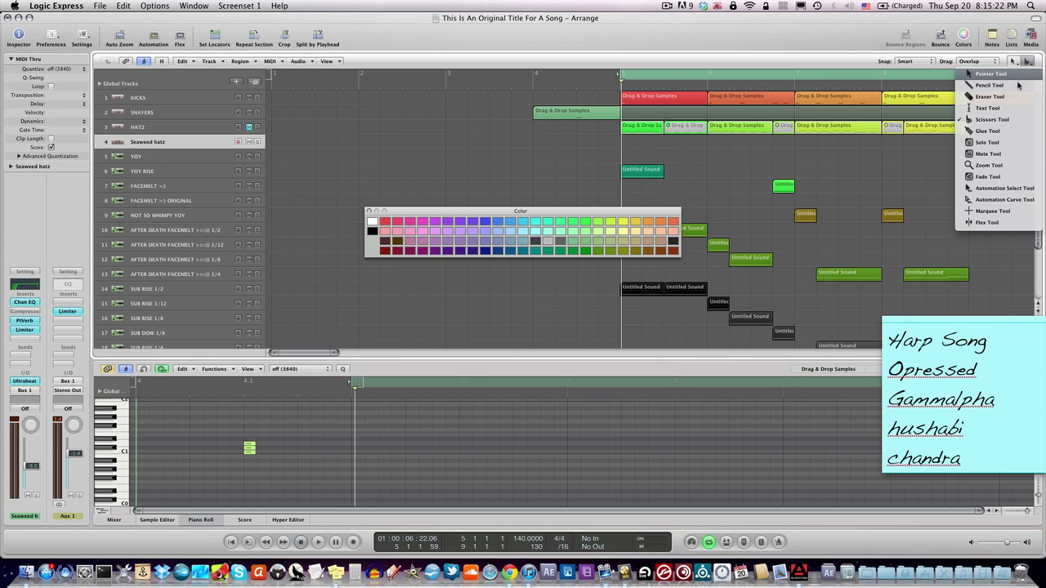
left_click(1020, 85)
right_click(633, 147)
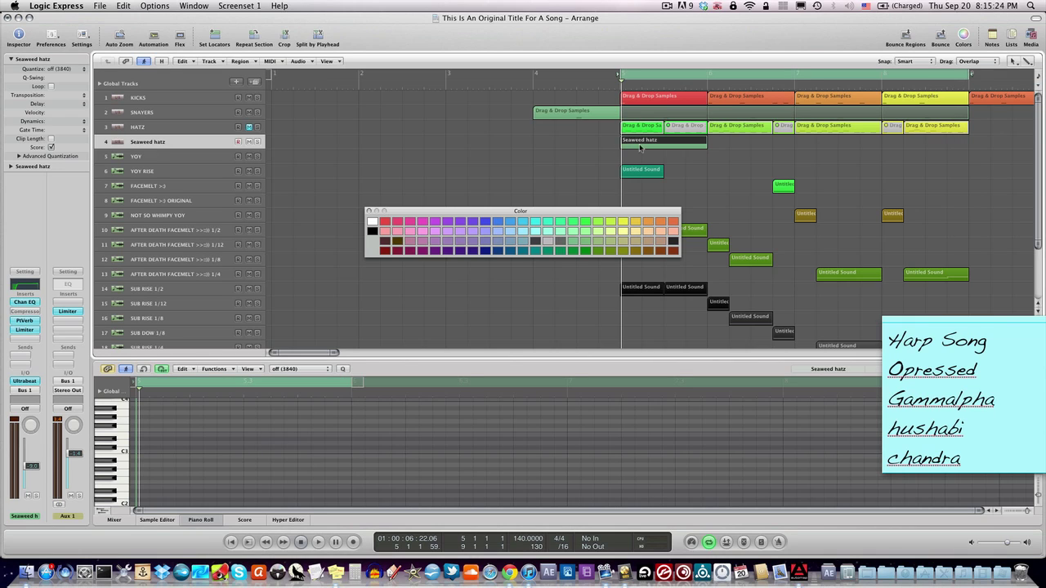
scroll(220, 448, "down", 3)
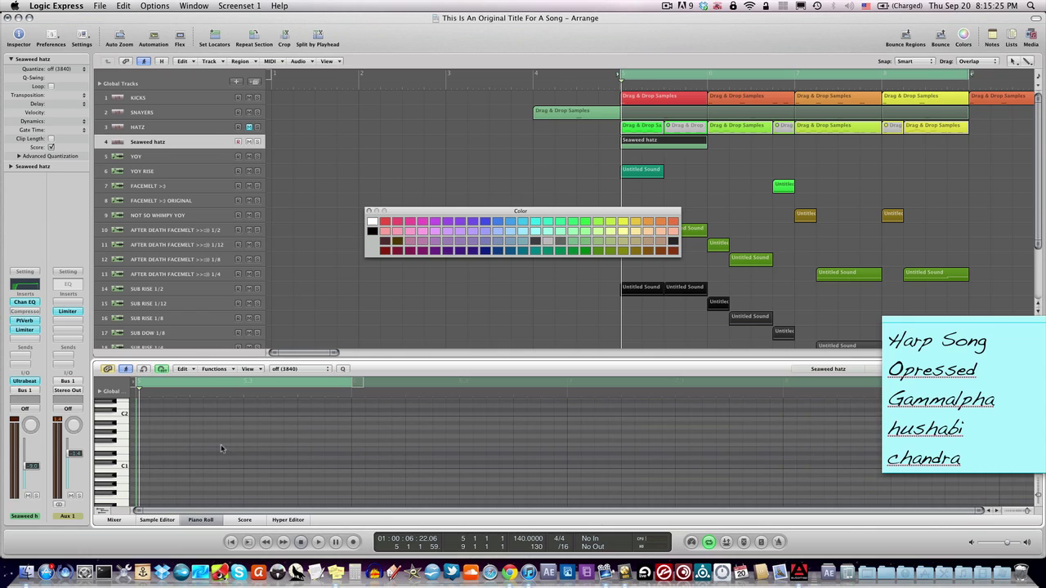
Add C1 notes on the first three eighth-note positions of the bar 5 Seaweed hatz region and play the loop
left_click(140, 466)
left_click(169, 466)
left_click(196, 466)
key("space")
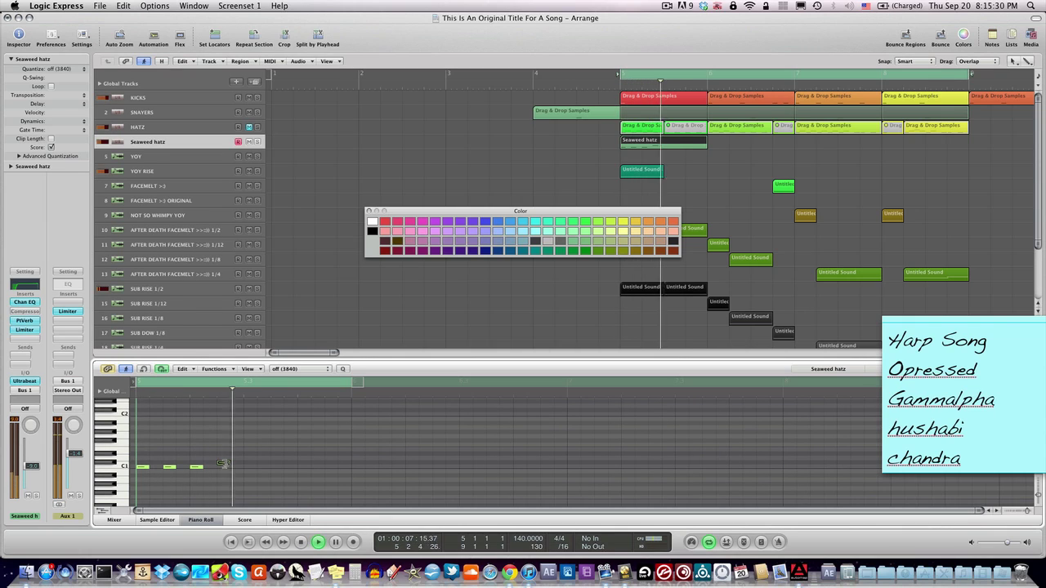
Continue the bar 5 pattern with a C#1 note on the fourth eighth and D1 notes on the fifth and sixth eighths
left_click(223, 464)
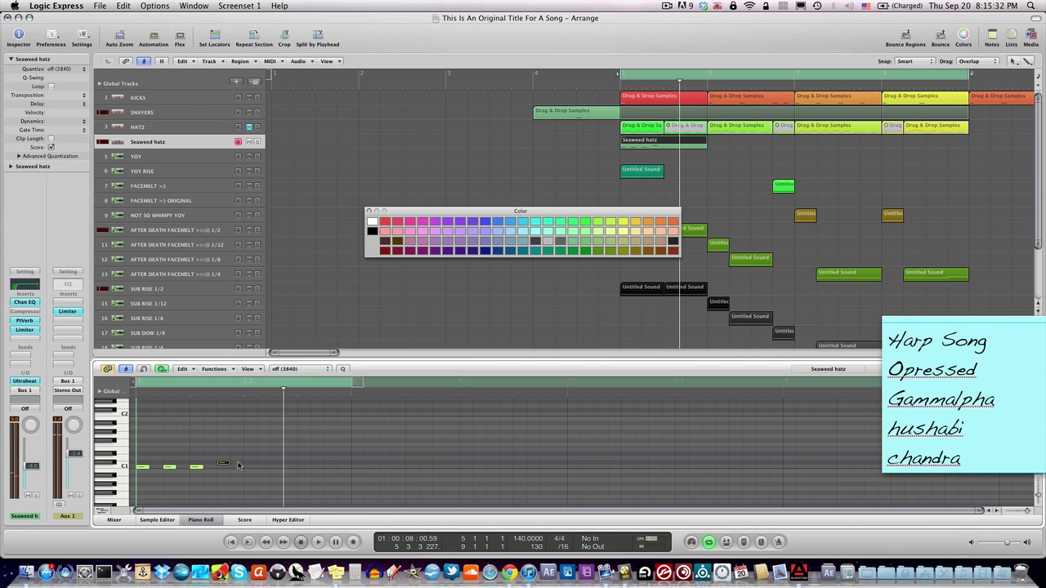
left_click(252, 460)
left_click(277, 458)
key("space")
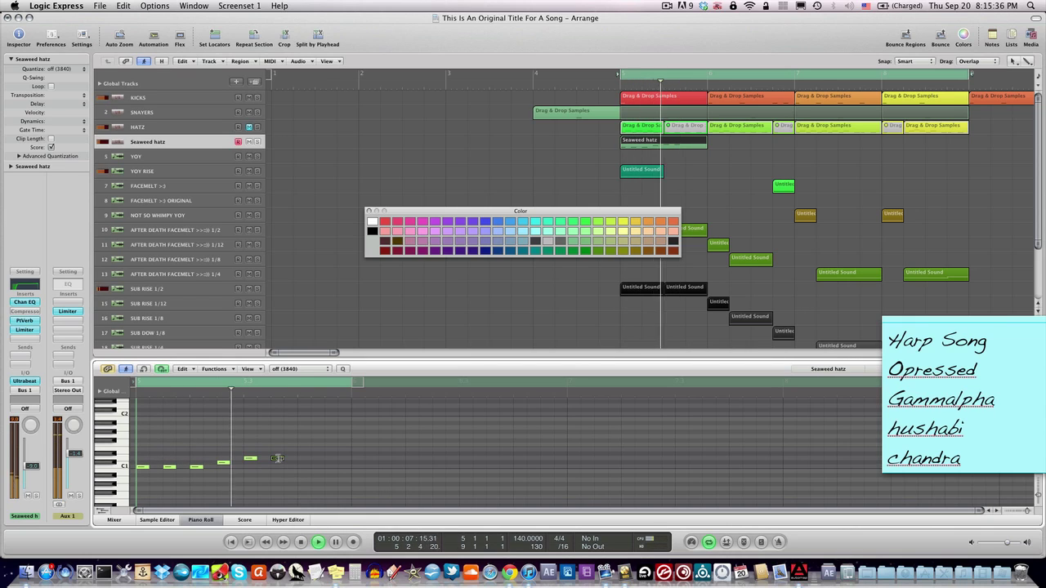
left_click(278, 459)
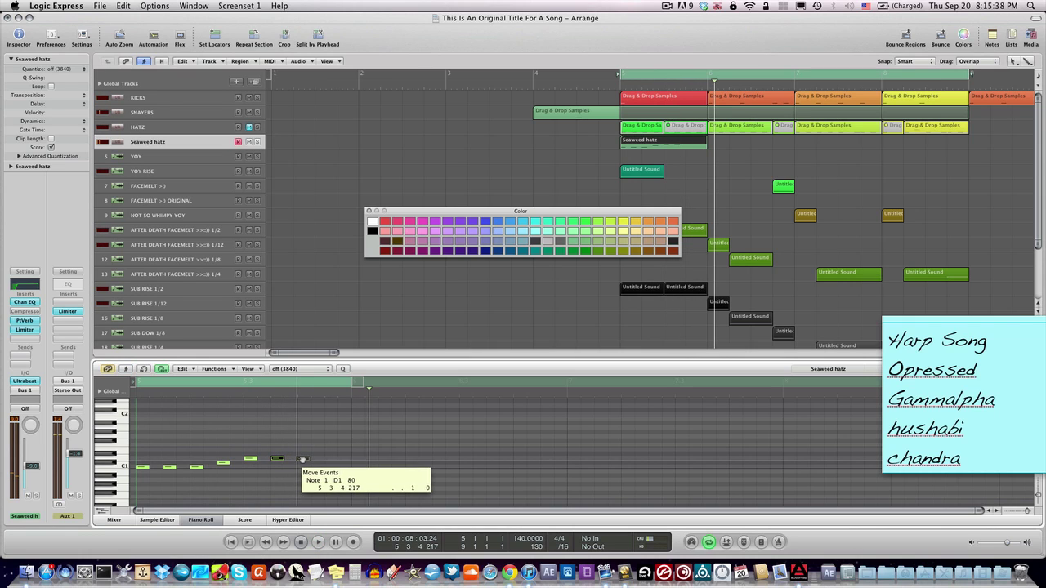
Move the last D1 note one eighth note later and audition the pattern from the beginning of the song
left_click_drag(302, 460, 302, 459)
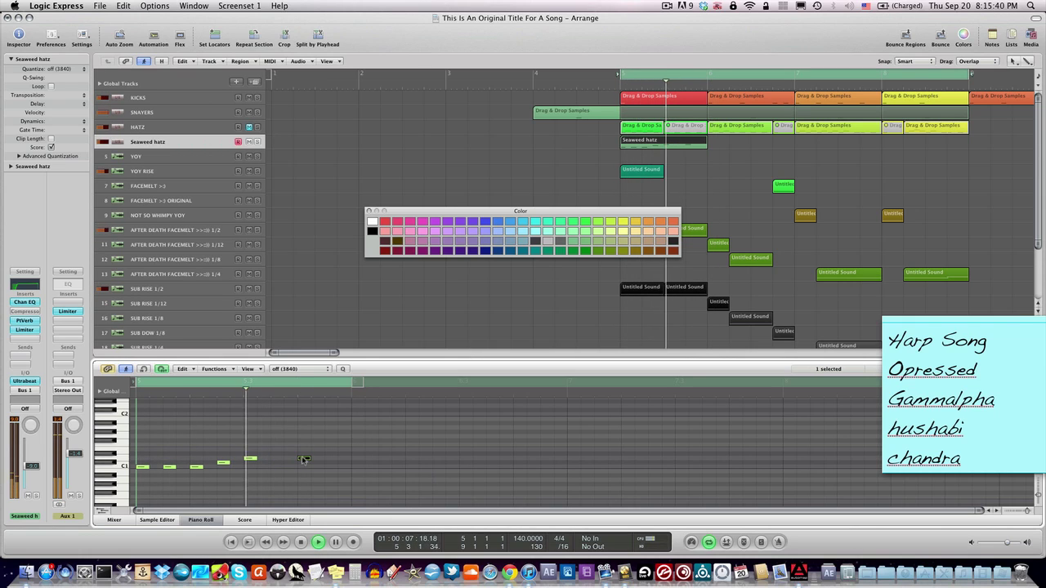
key("space")
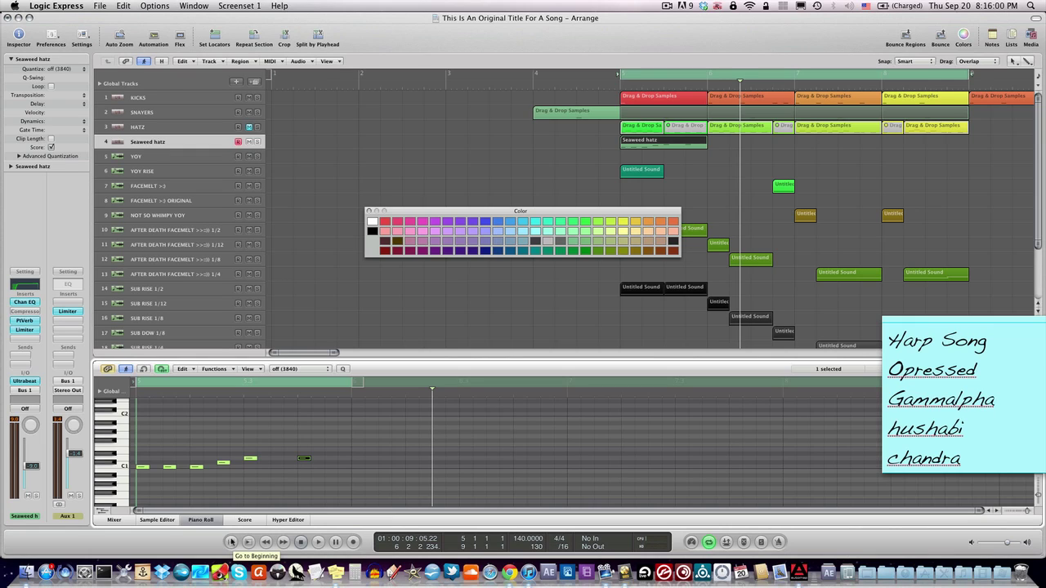
left_click(231, 542)
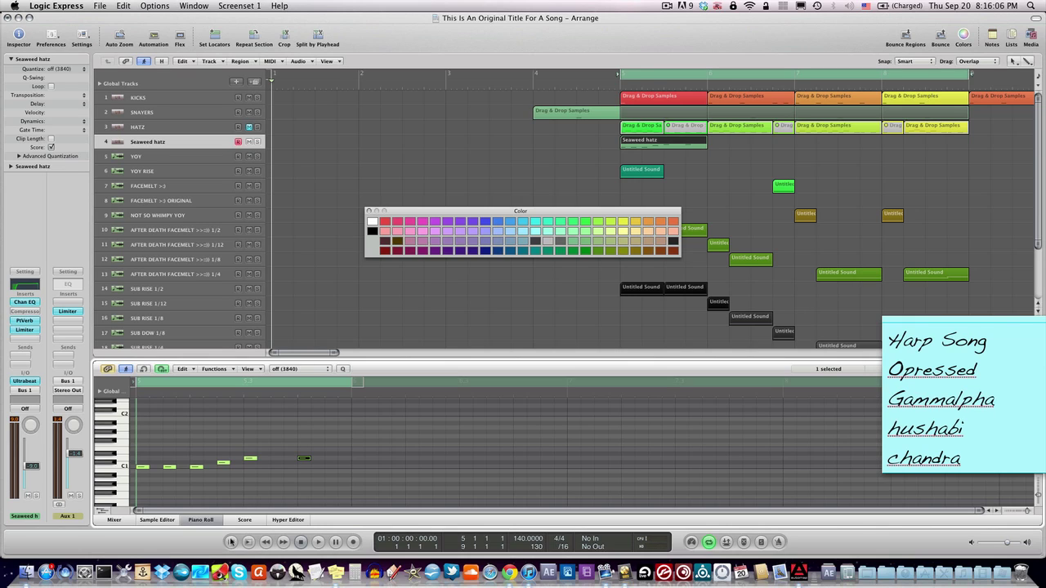
key("space")
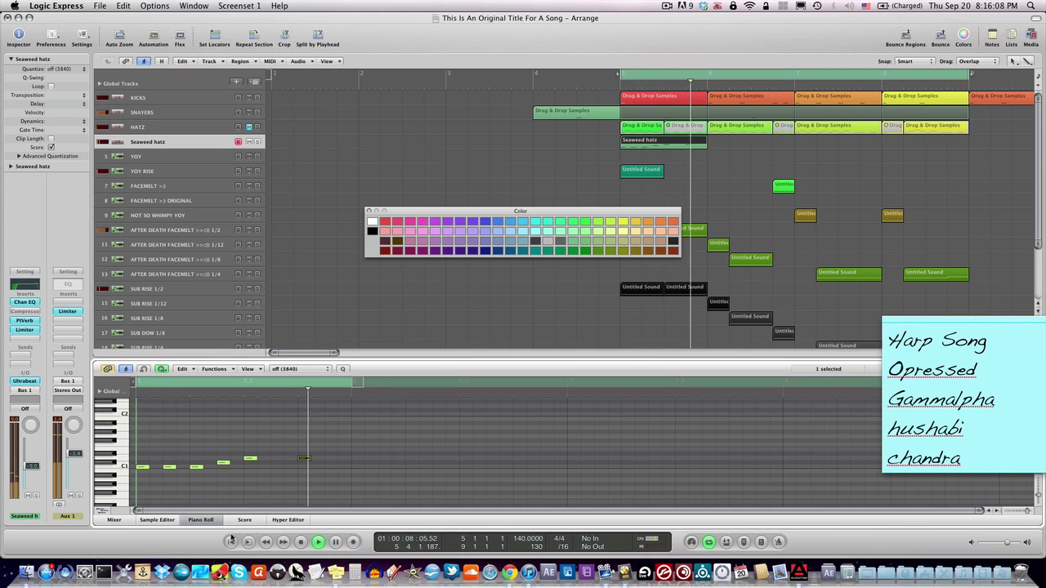
key("space")
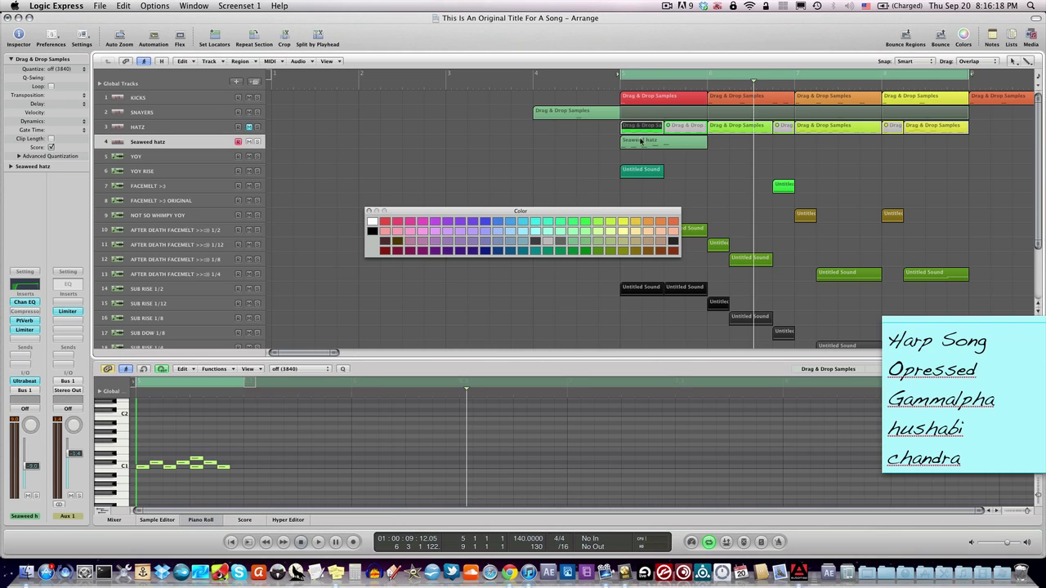
Color the bar 5 Seaweed hatz region blue and copy it to bar 6
left_click(501, 224)
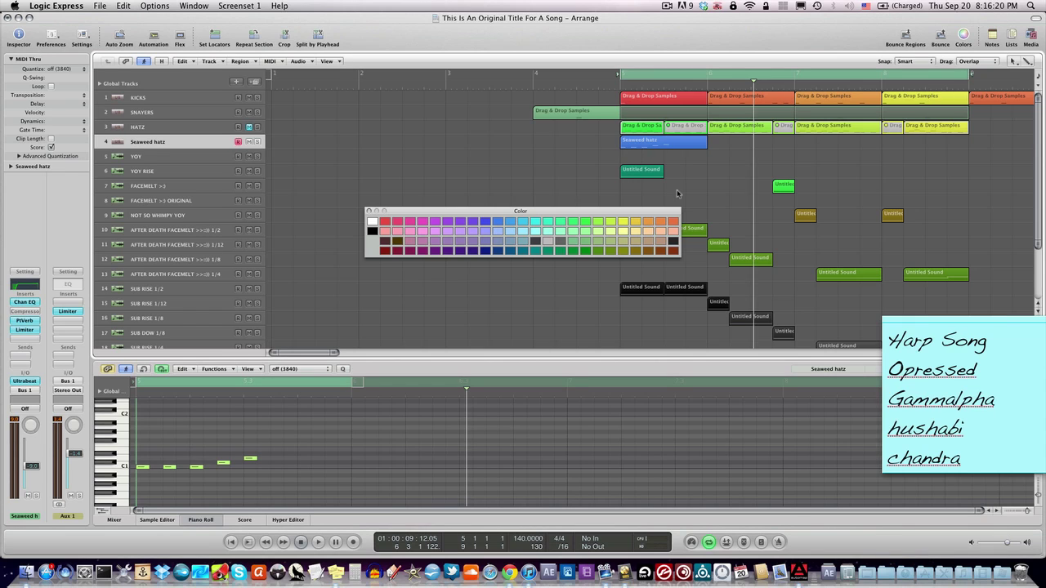
left_click_drag(693, 145, 781, 145)
In bar 6, add C#1 on the second sixteenth and C1 on the last two eighths, and delete the original C#1 and D1 notes
left_click(163, 465)
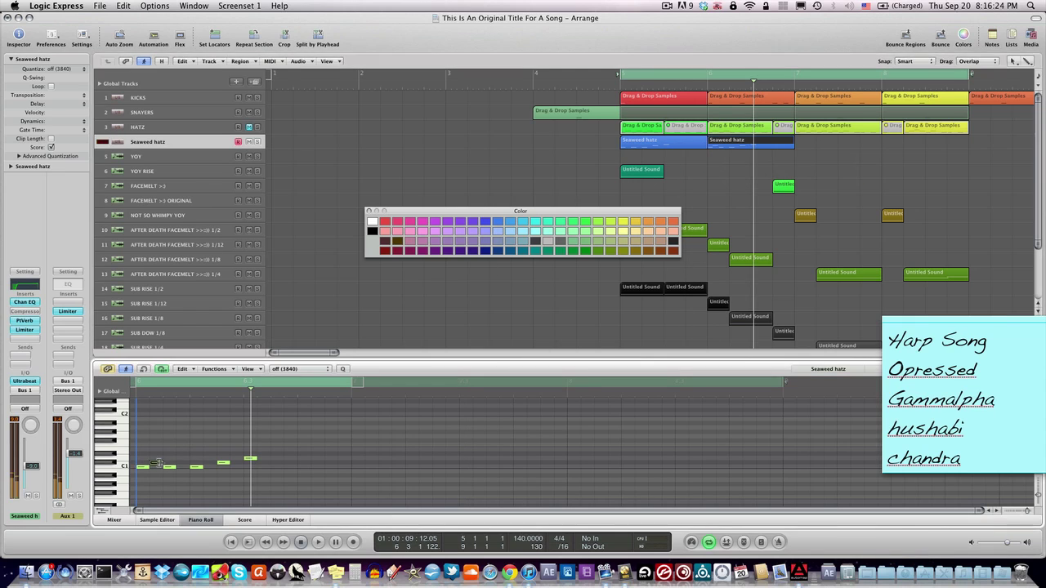
left_click(304, 466)
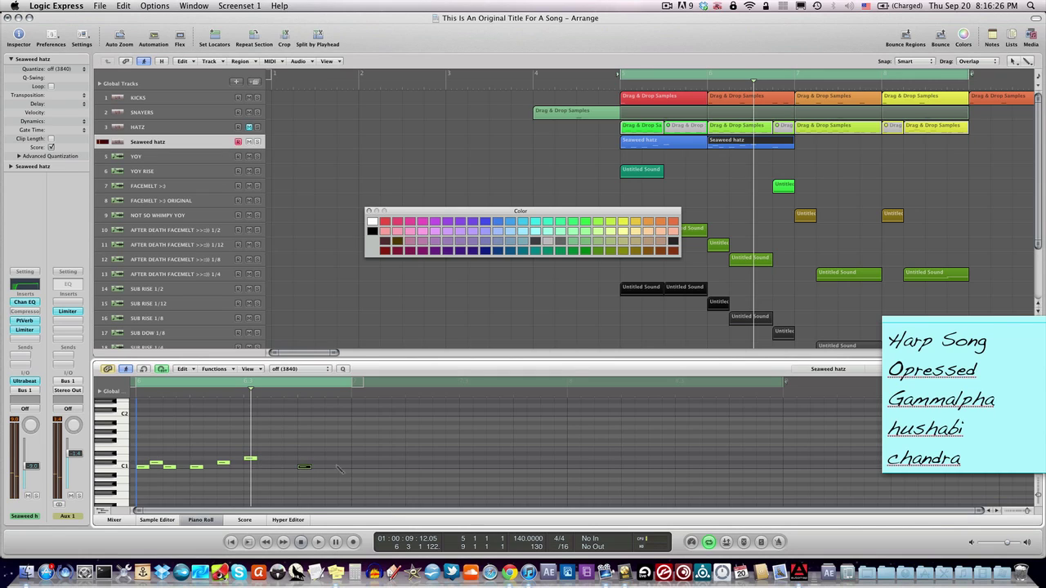
left_click(334, 467)
key("BackSpace")
key("space")
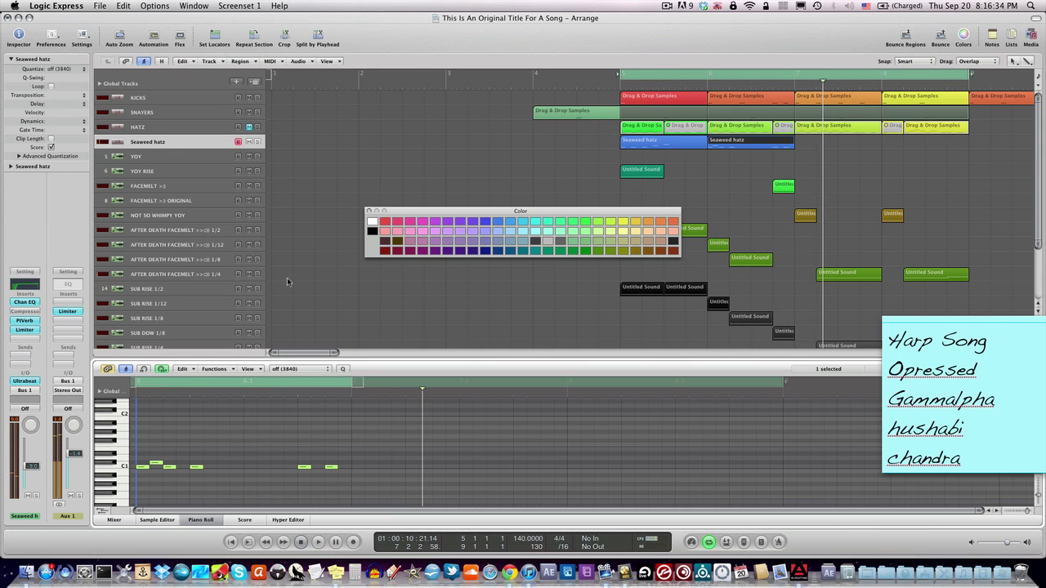
key("space")
key("space")
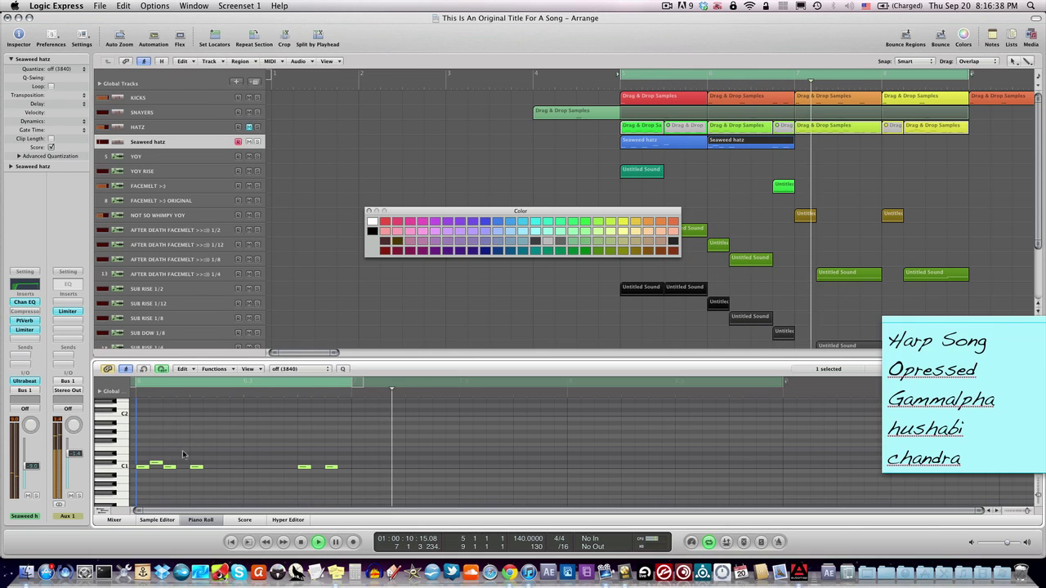
Add C1 notes on the fourth, fifth and sixth eighths of bar 6 and a D1 note on its last sixteenth
left_click(223, 467)
left_click(250, 467)
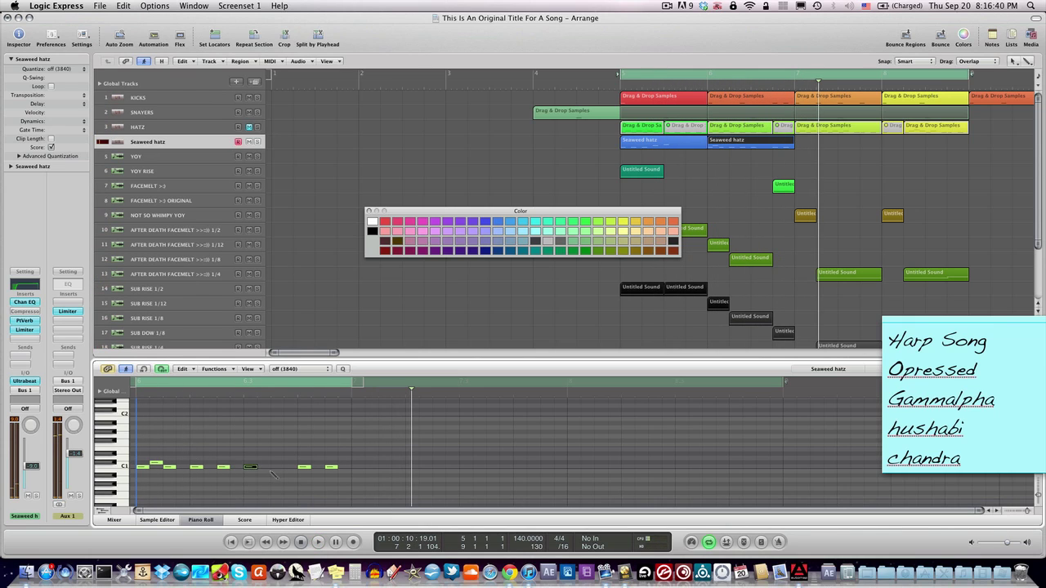
left_click(277, 468)
left_click(343, 459)
key("space")
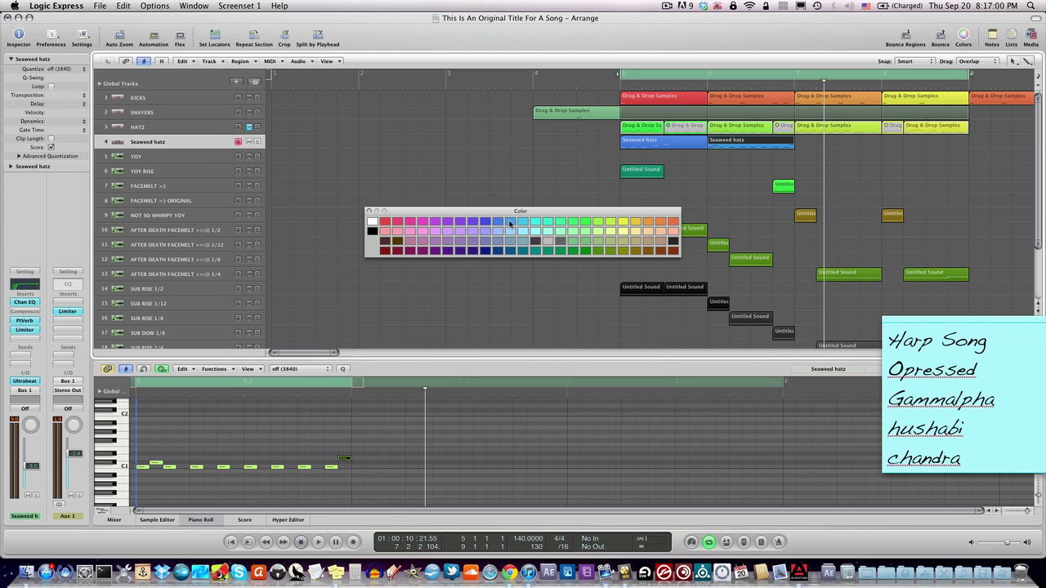
Color the bar 6 region lighter blue, copy it to bar 7, and delete the copy's C#1 and D1 notes
left_click_drag(734, 144, 824, 139)
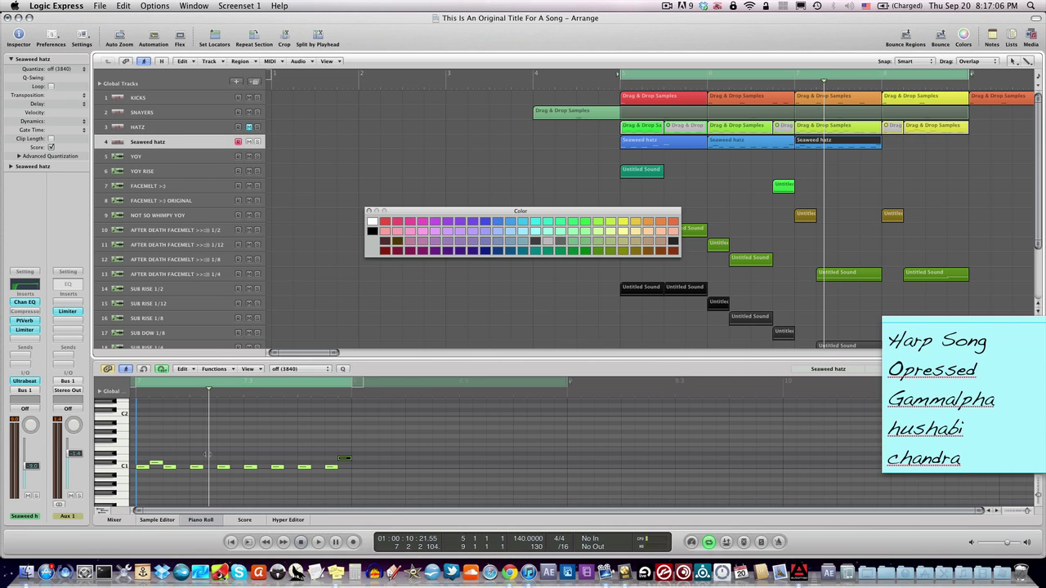
left_click(161, 463)
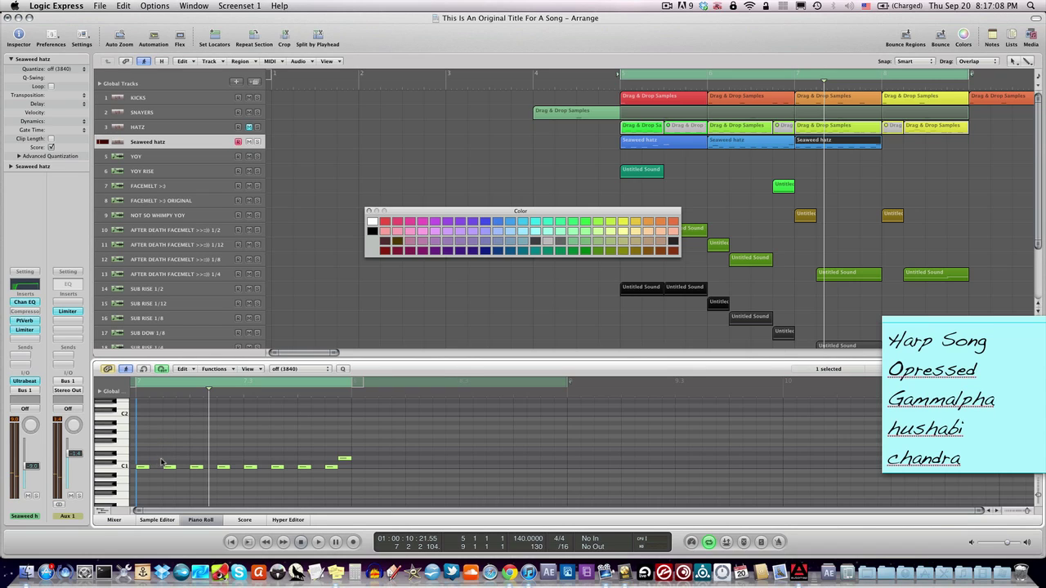
key("Delete")
Solo the Seaweed hatz track and remove the second and sixth C1 notes of bar 7 while auditioning
left_click(258, 141)
key("space")
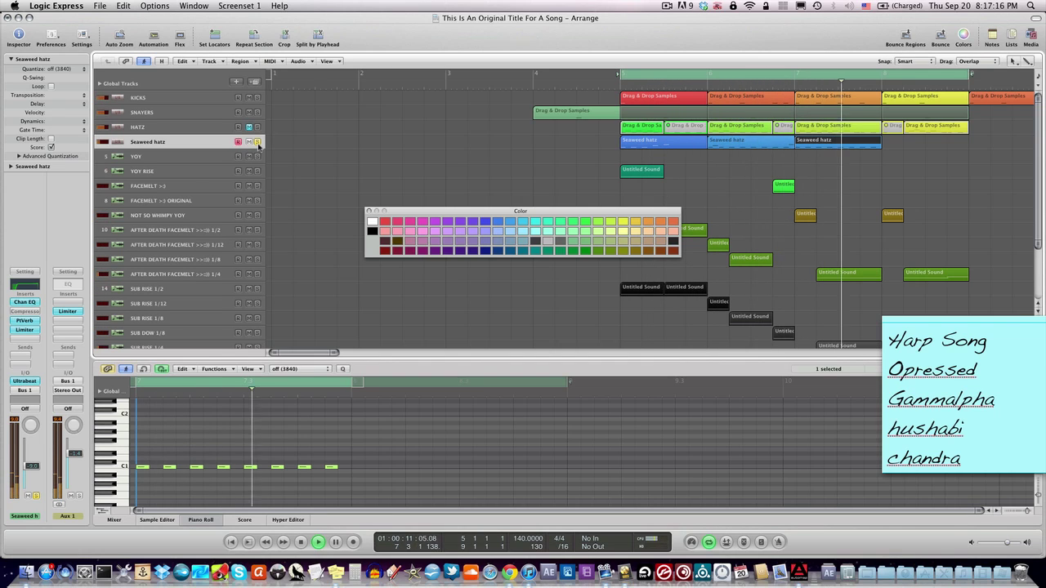
left_click(167, 468)
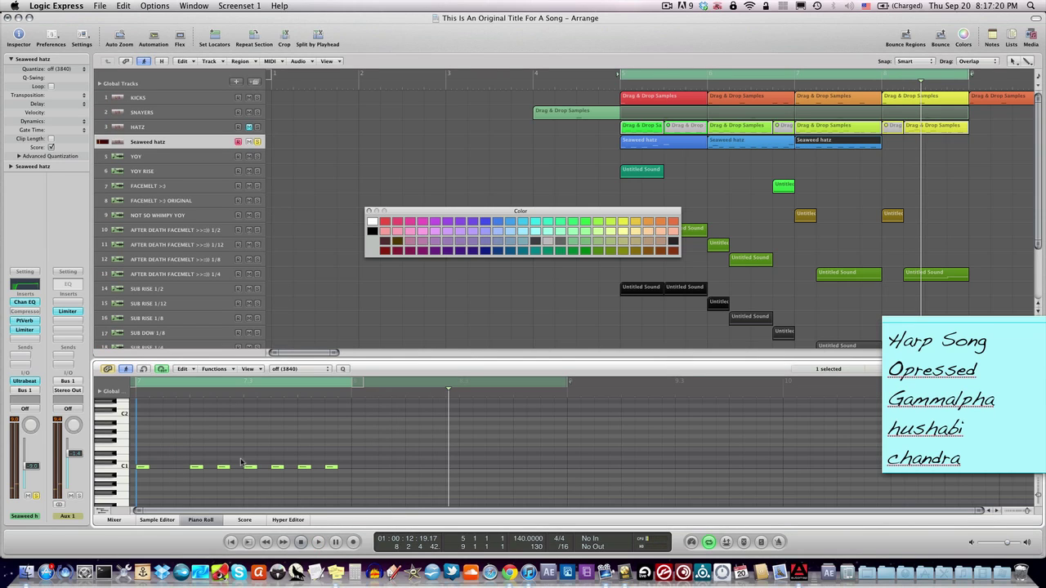
left_click(277, 466)
key("space")
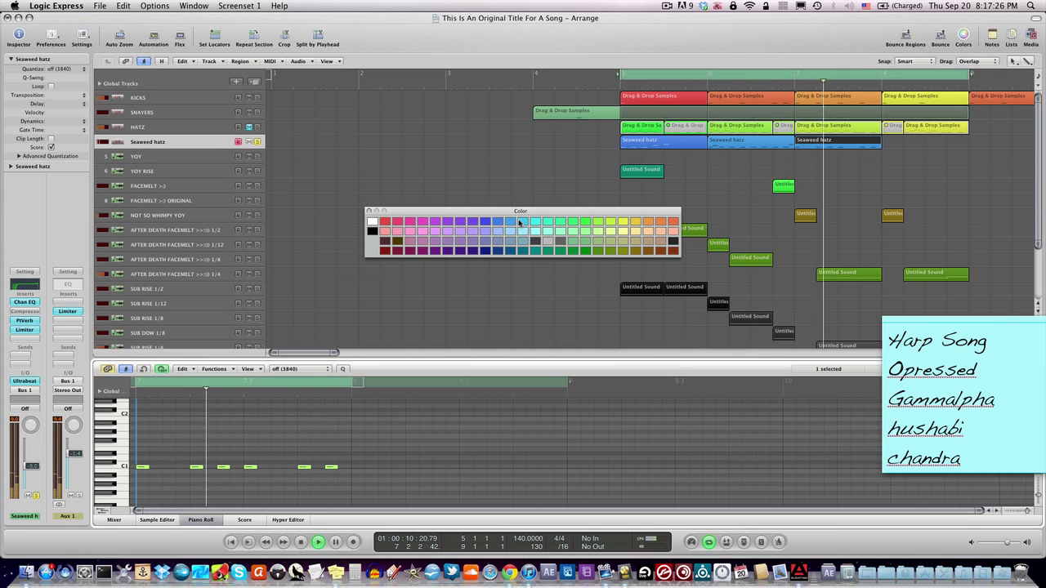
key("space")
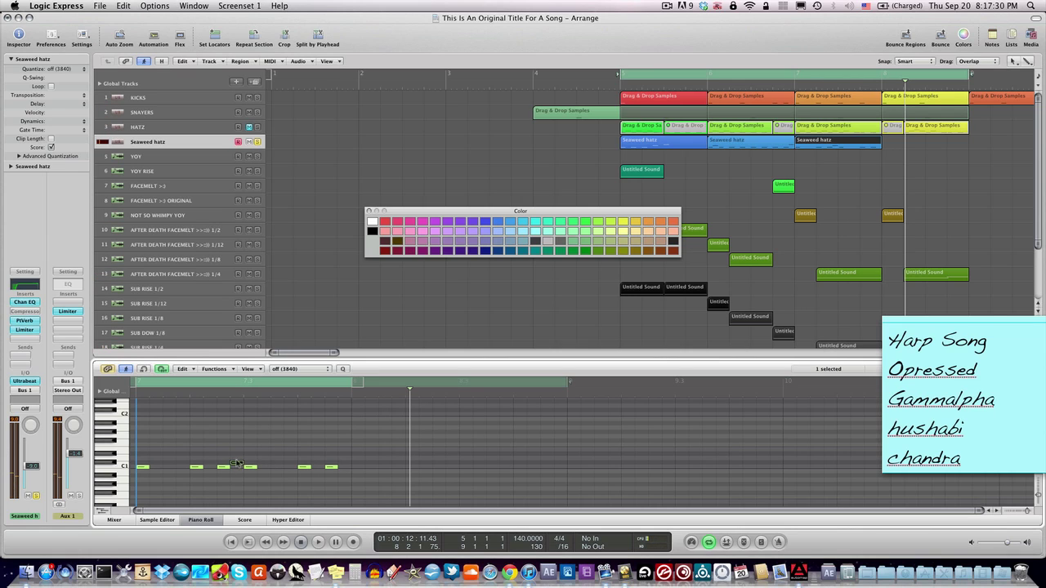
Add D1 notes in bar 7 on the second sixteenth of beat 2 and on beat 3, and audition the pattern
left_click_drag(237, 463, 214, 458)
left_click(250, 459)
key("space")
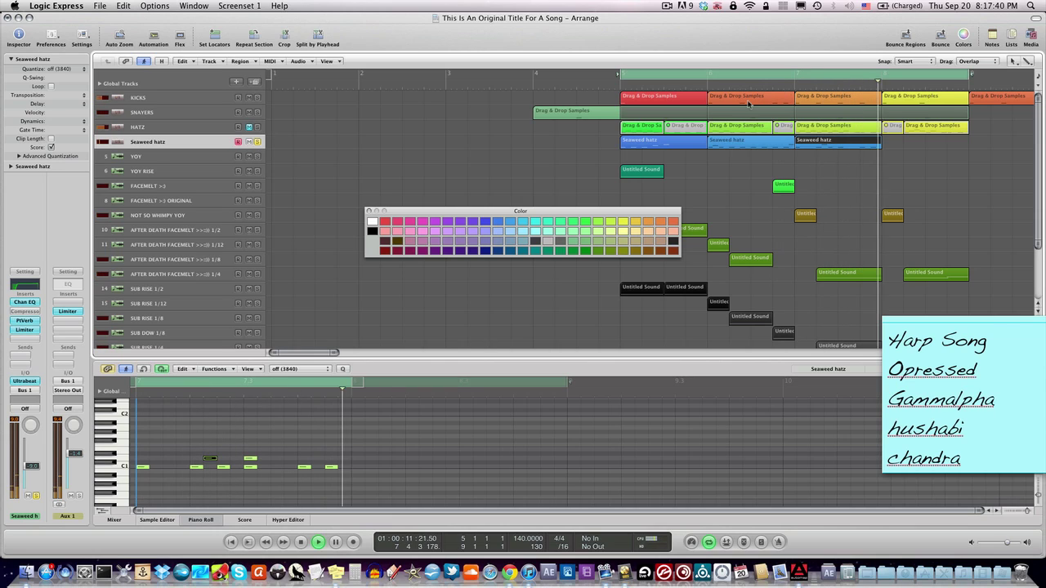
key("space")
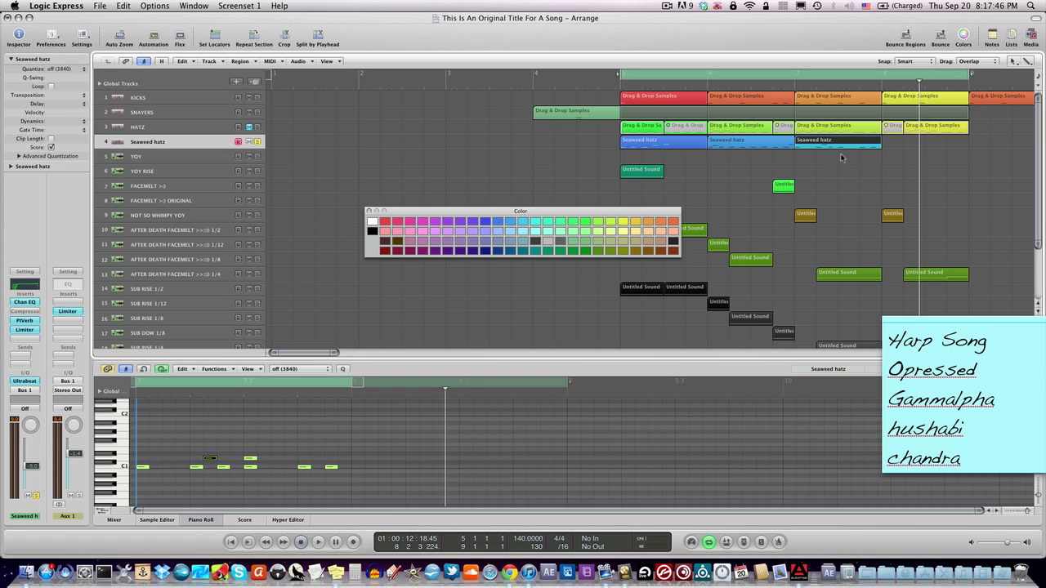
Color the bar 7 Seaweed hatz region cyan, copy it to bar 8, and play from bar 8
left_click_drag(838, 145, 923, 153)
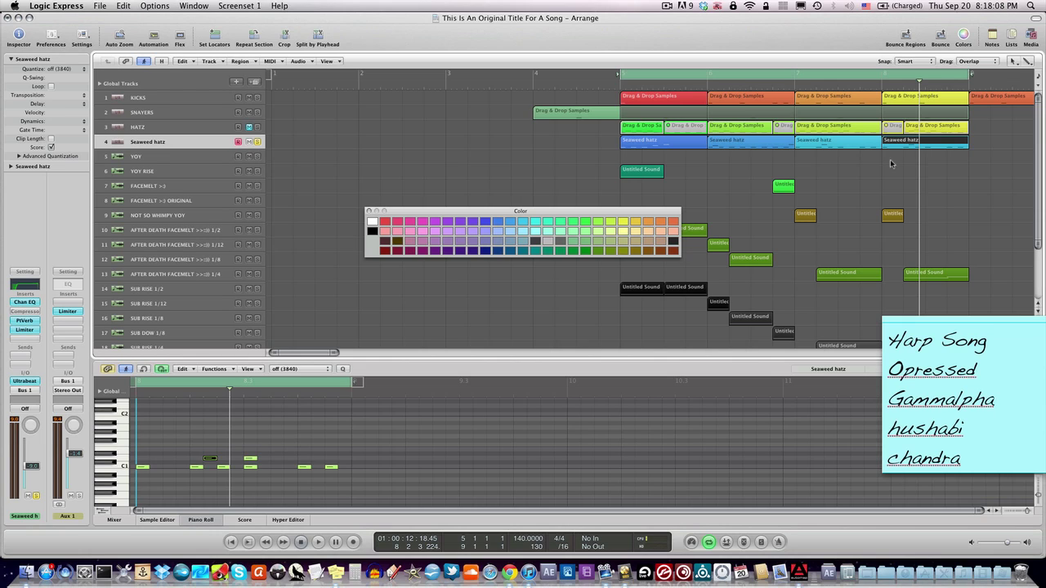
key("space")
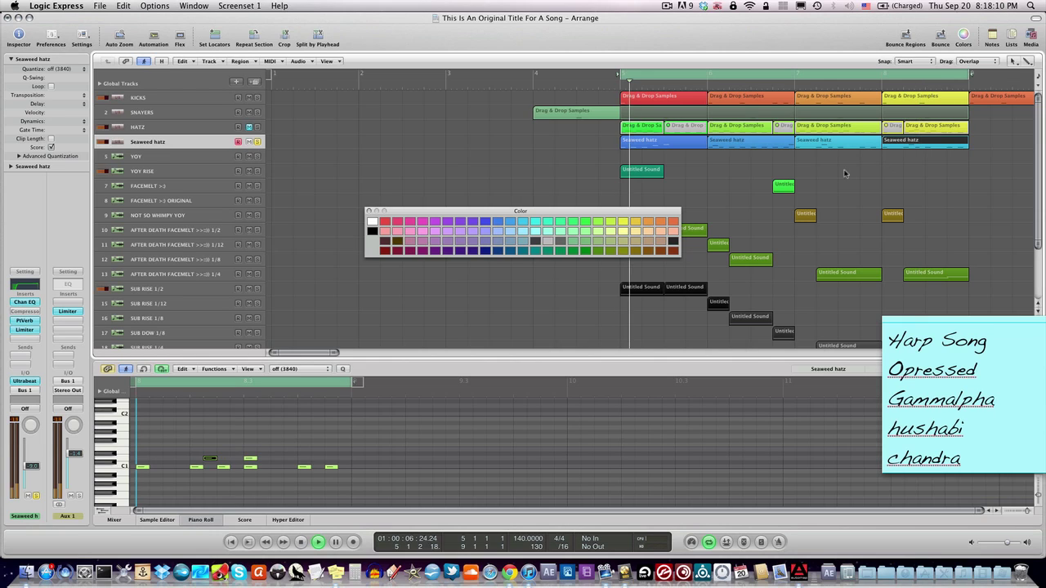
left_click(874, 85)
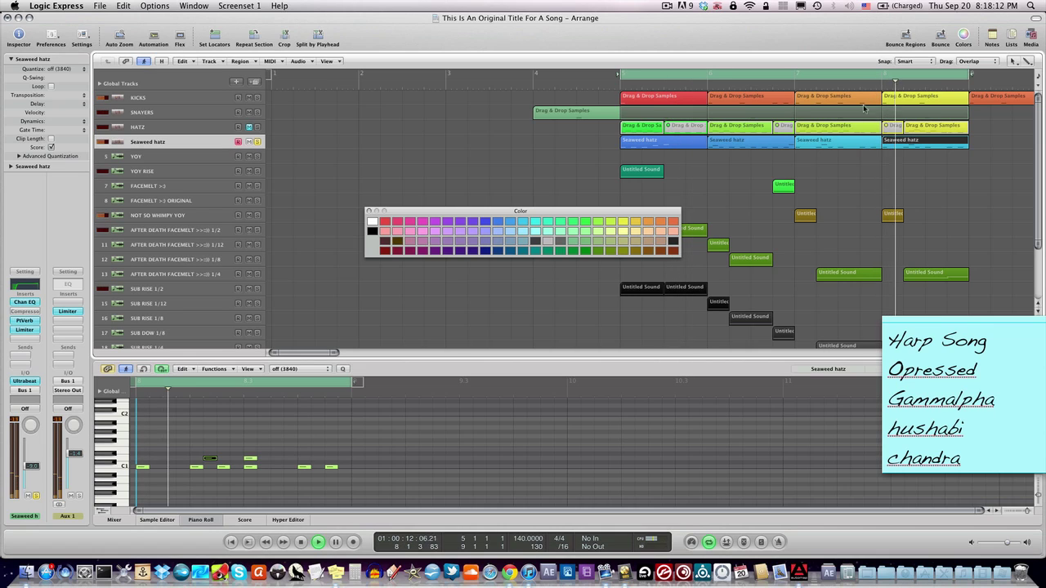
In bar 8, add C1 on the second eighth, and delete all beat 2 notes and the D1 note on beat 3
left_click(168, 466)
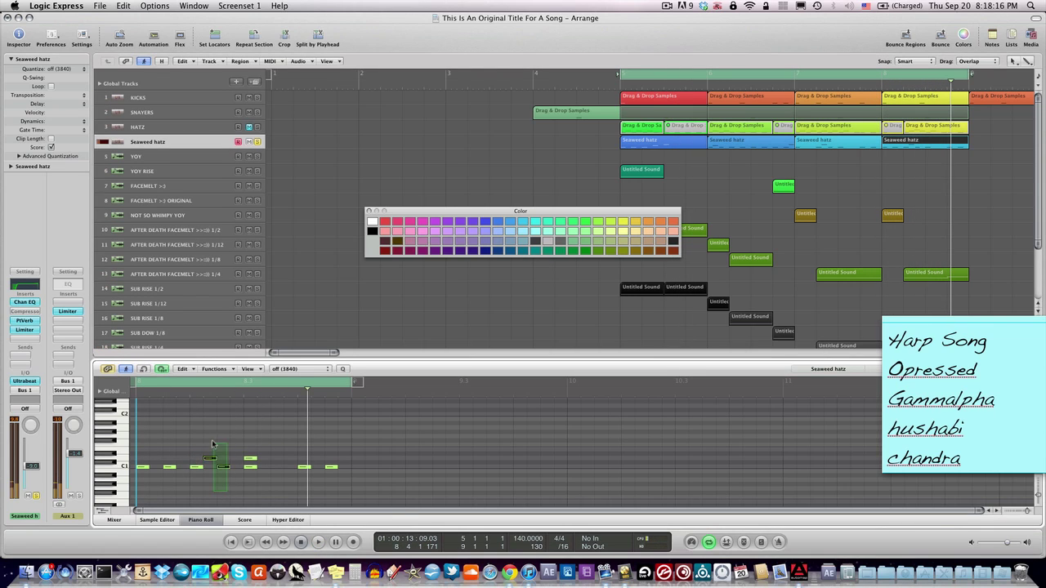
left_click_drag(230, 495, 196, 437)
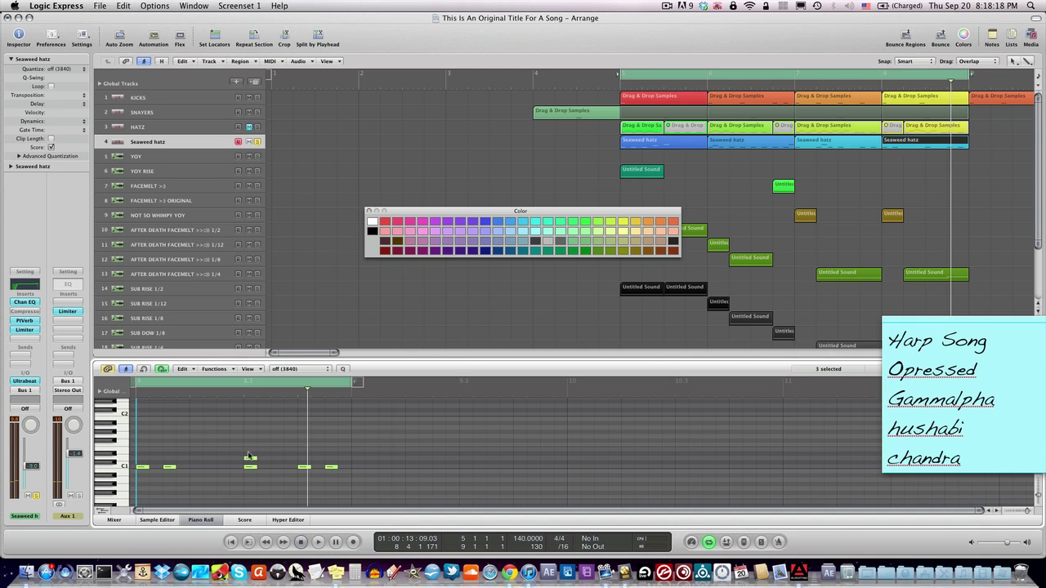
left_click(250, 459, "shift")
key("Delete")
Rework bar 8 to D1 on beats 2 and 3, and C1 on beat 1 and the second and fourth sixteenths of beats 3 and 4
left_click(196, 459)
left_click(171, 465)
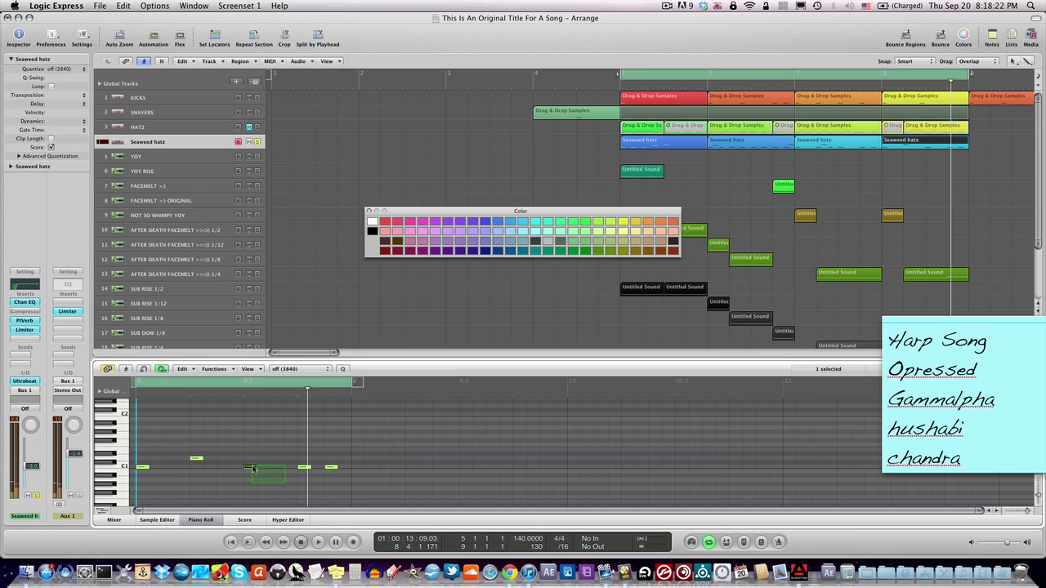
left_click_drag(250, 466, 250, 457)
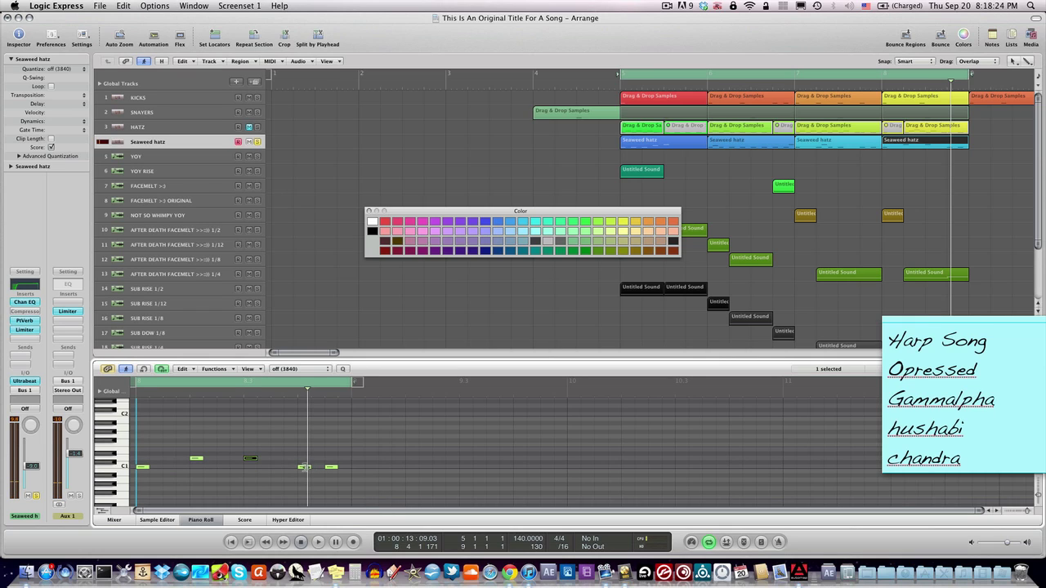
left_click_drag(350, 479, 263, 470)
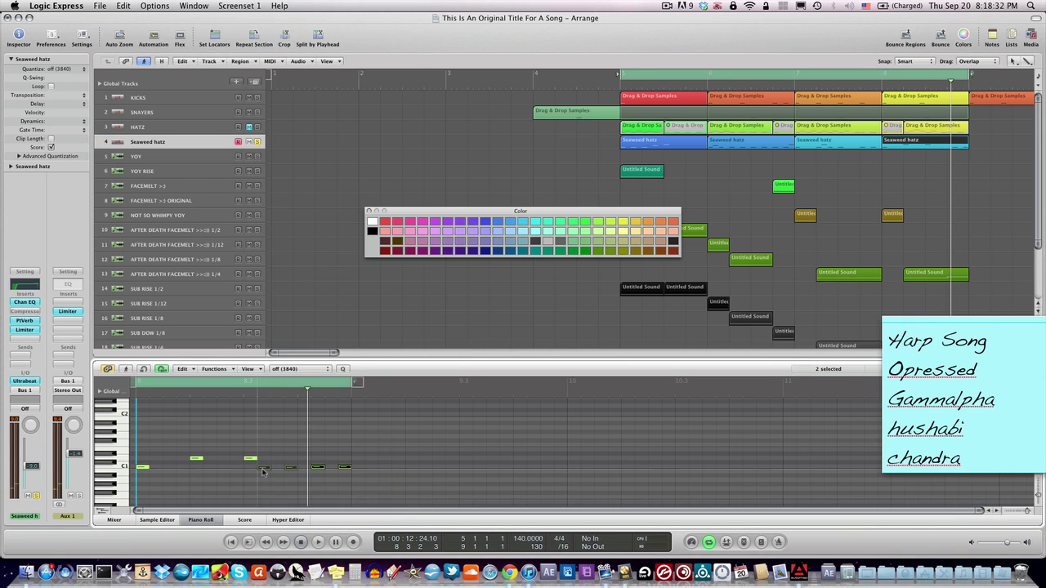
key("space")
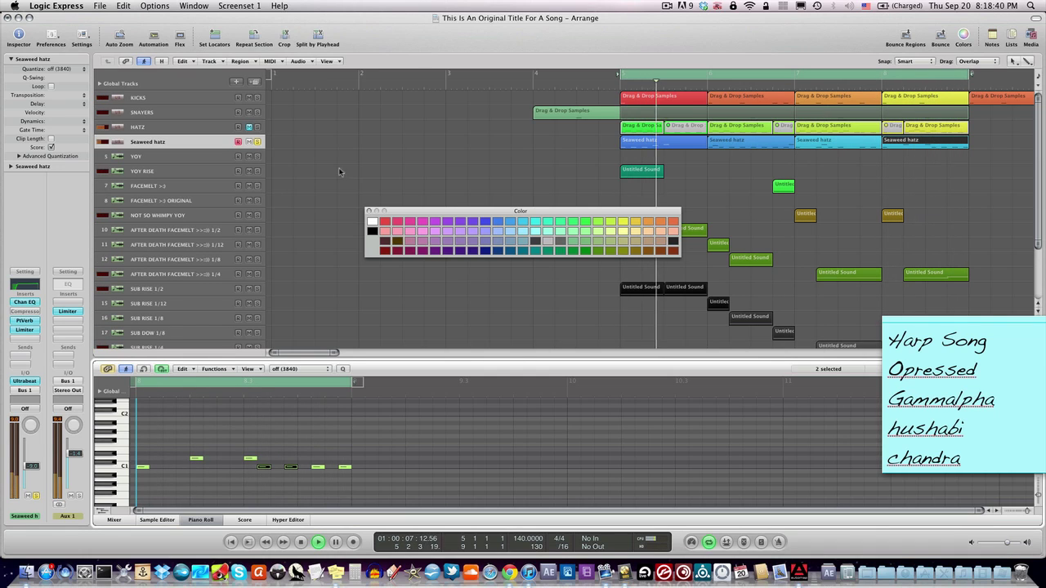
Unsolo the Seaweed hatz track and delete the D1 note from its bar 5 region
left_click(258, 142)
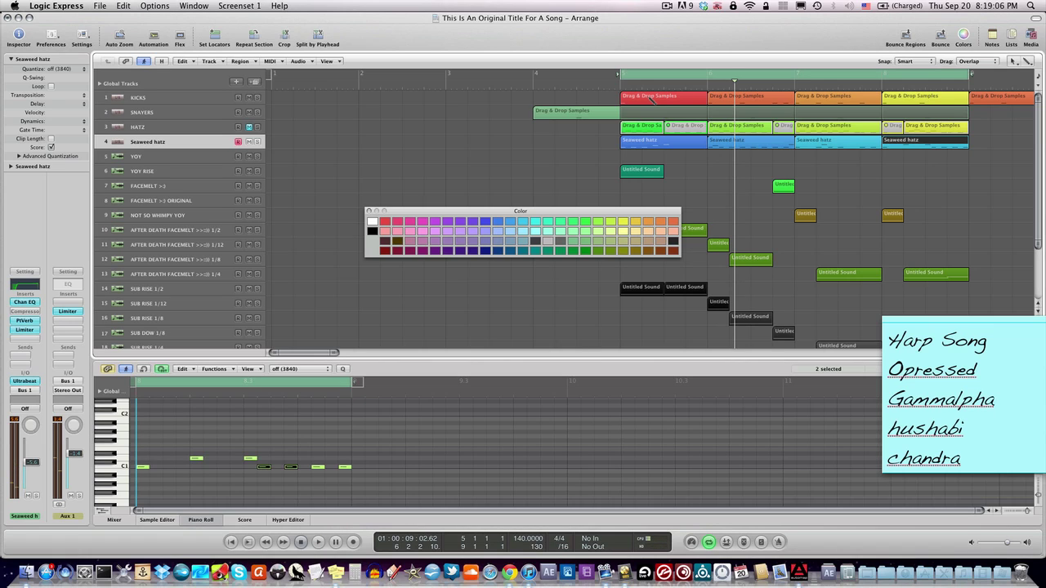
left_click(655, 139)
key("Delete")
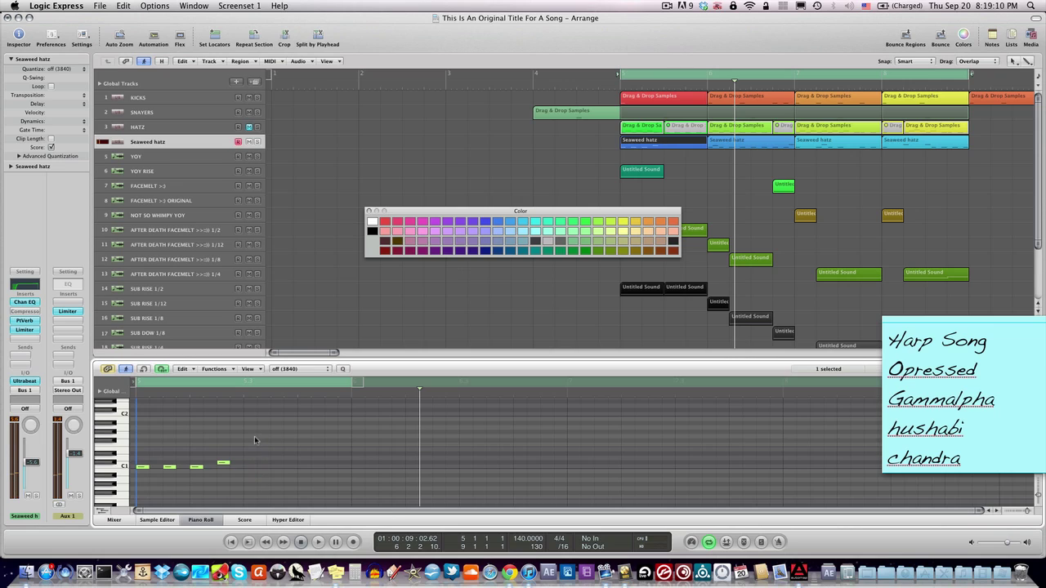
Audition the looped drum arrangement and move the color palette clear of the regions
key("space")
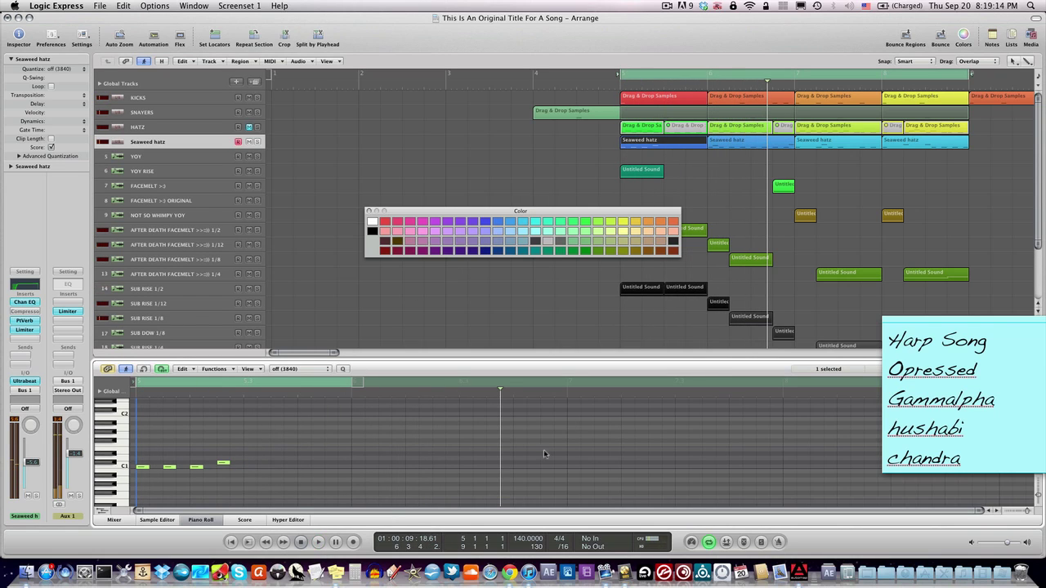
left_click(231, 542)
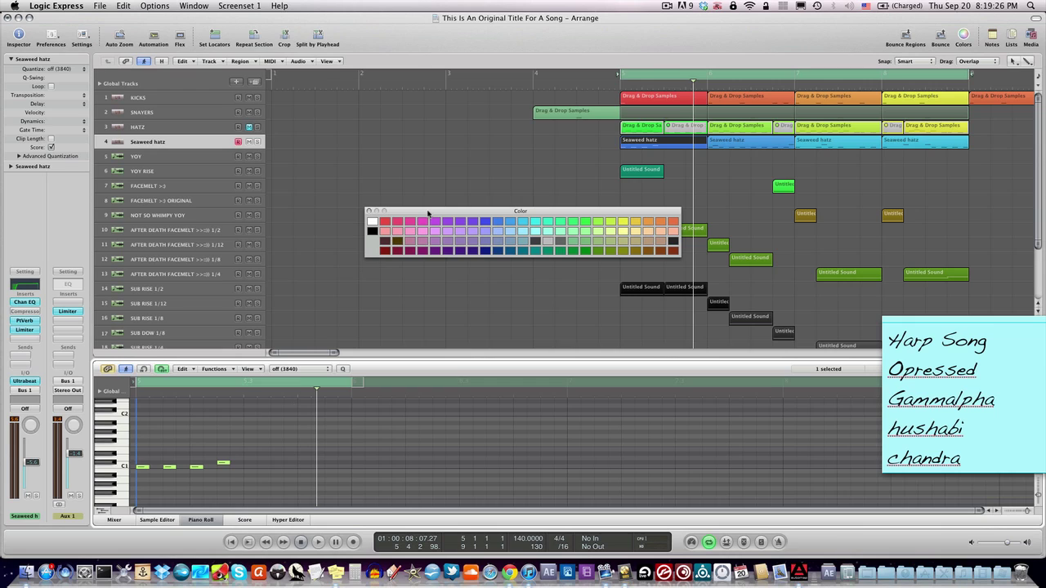
left_click_drag(427, 214, 364, 185)
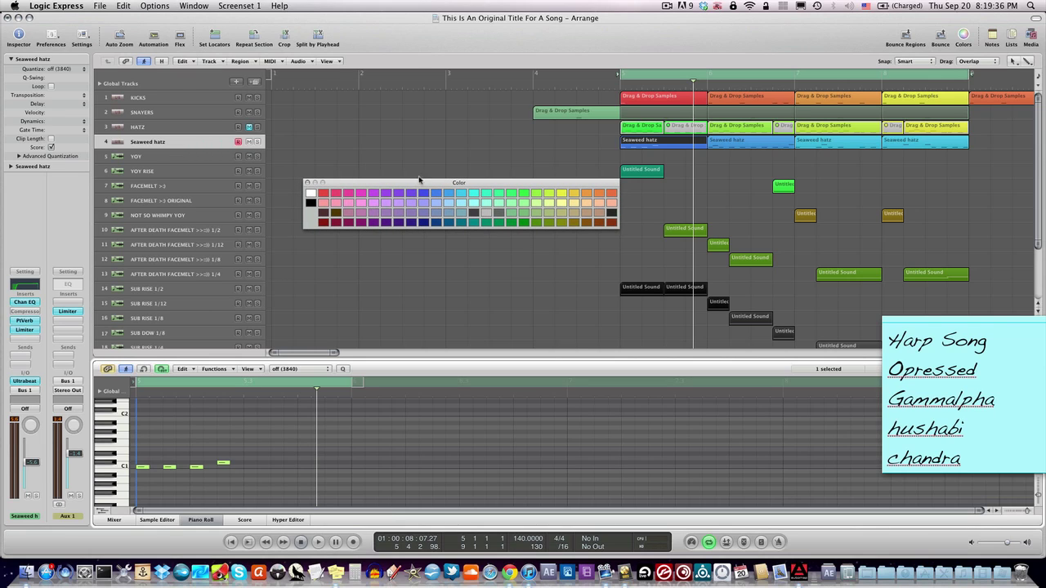
left_click_drag(420, 182, 400, 138)
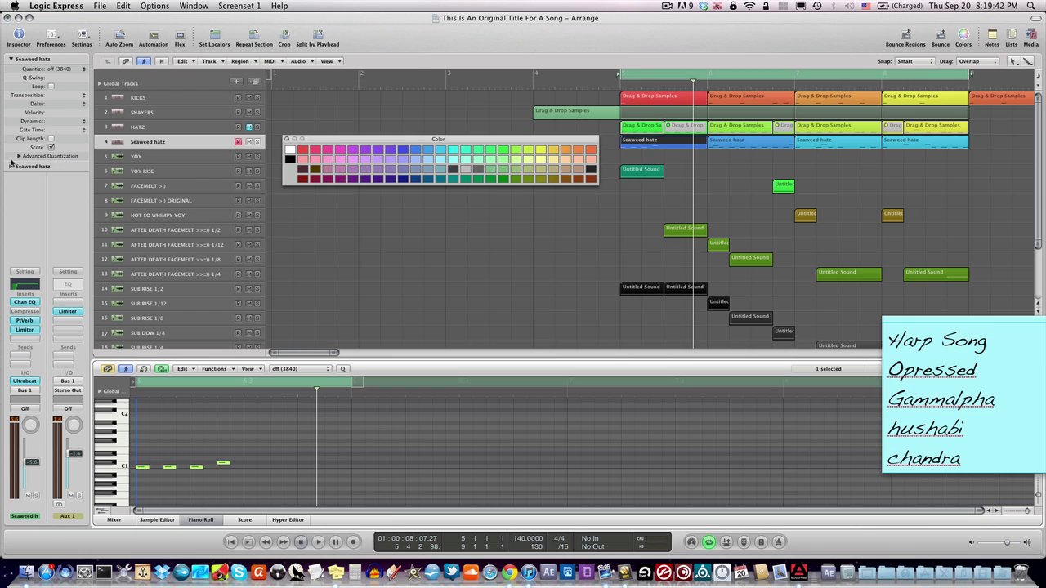
Inspect the KICKS and AFTER DEATH FACEMELT 1/2 channel strips, and play the loop with the latter track selected
left_click(170, 99)
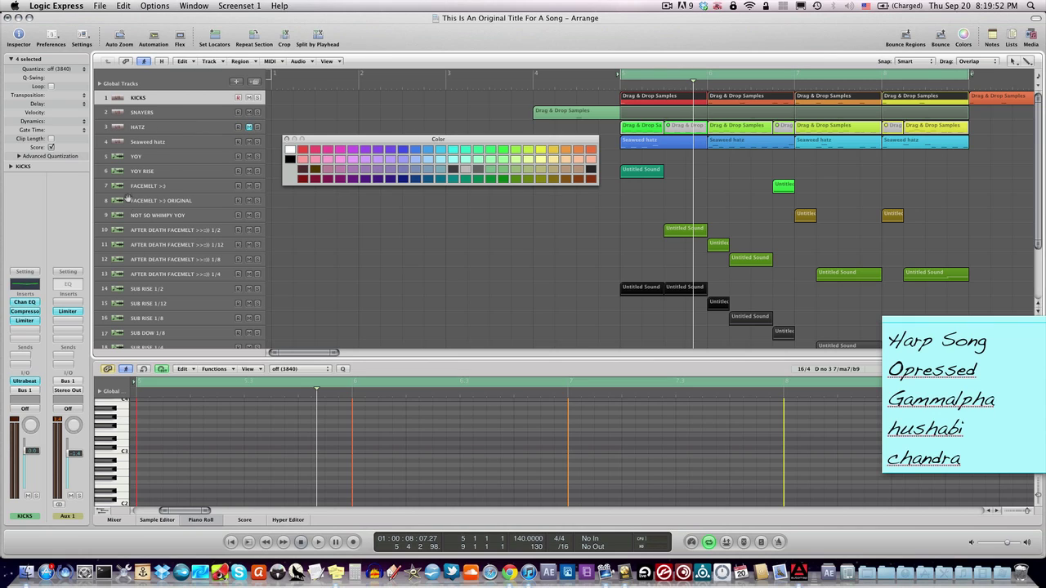
left_click(150, 228)
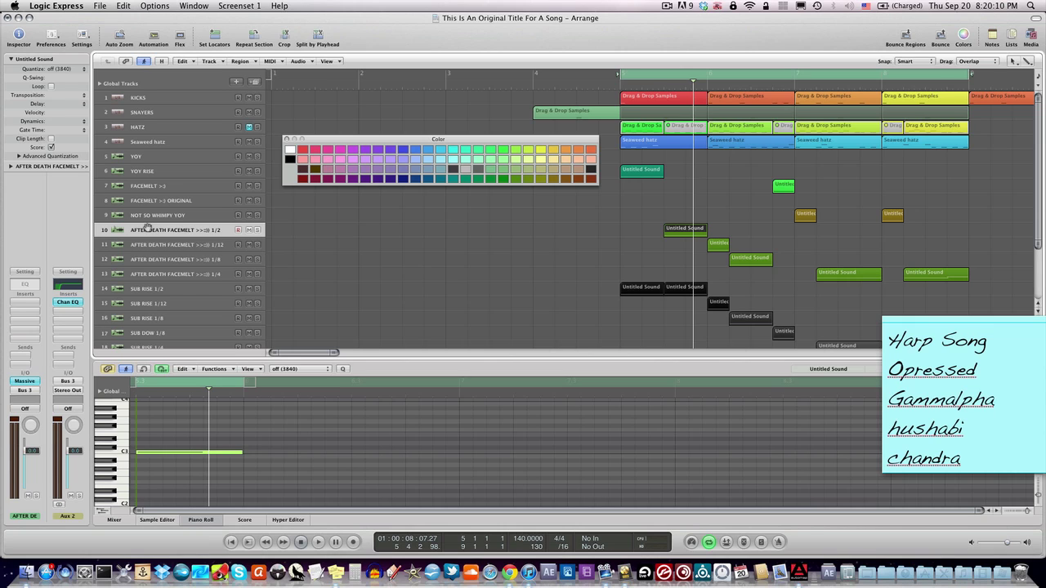
key("space")
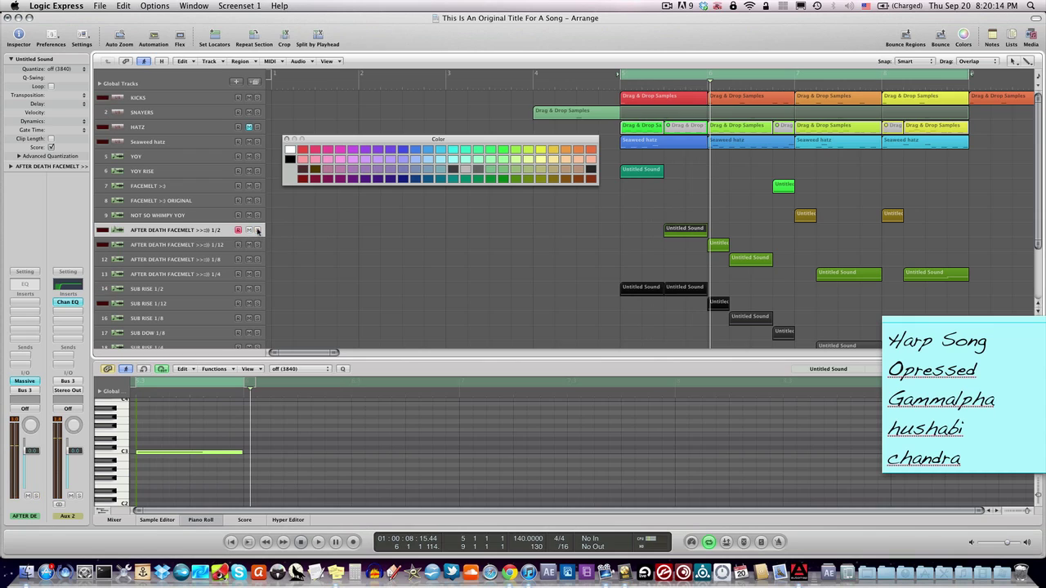
key("space")
Add a send to Bus 10 on both the KICKS and SNAYERS tracks
left_click(166, 98)
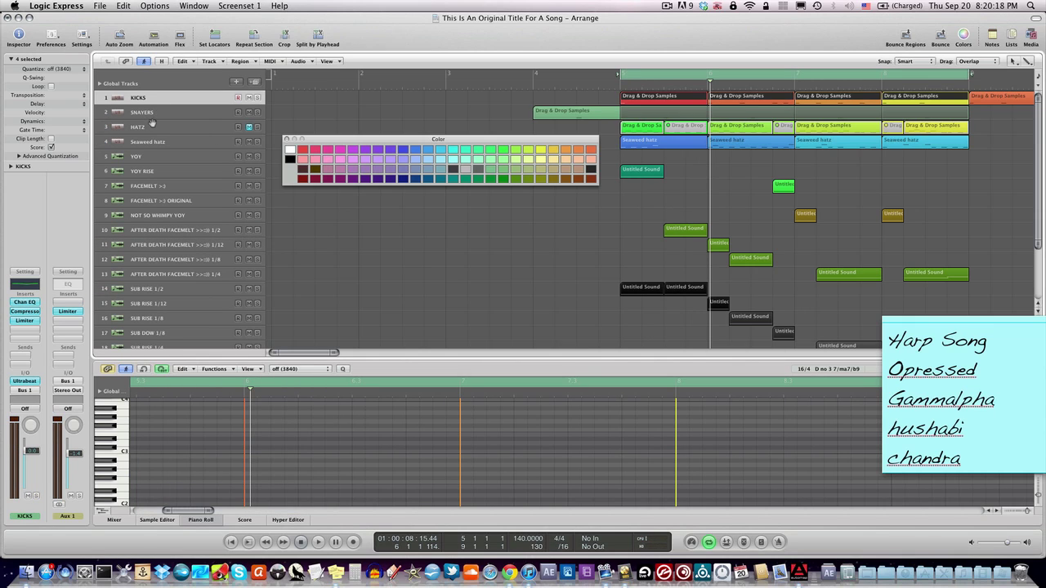
left_click(25, 360)
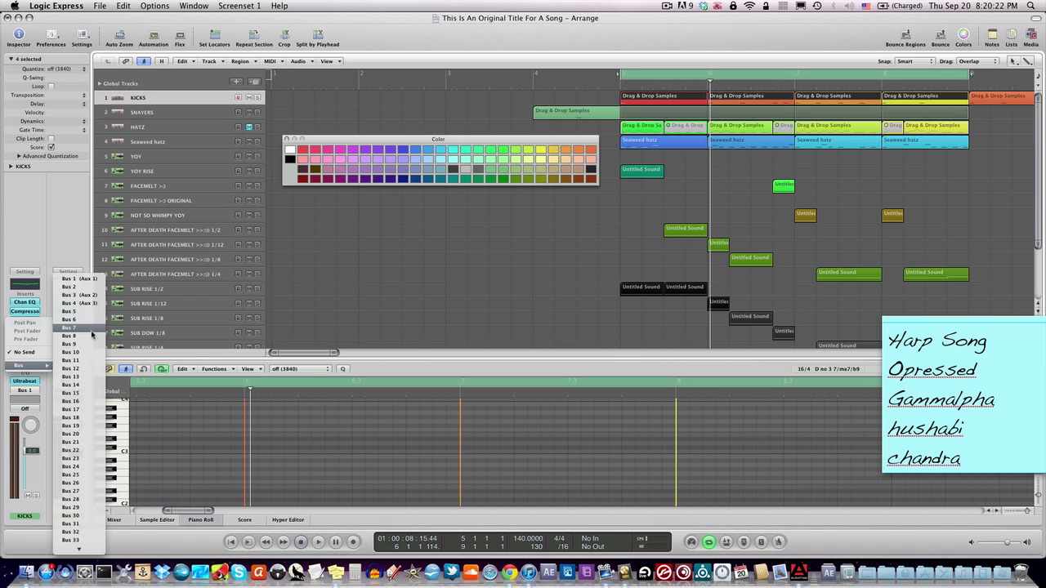
left_click(218, 92)
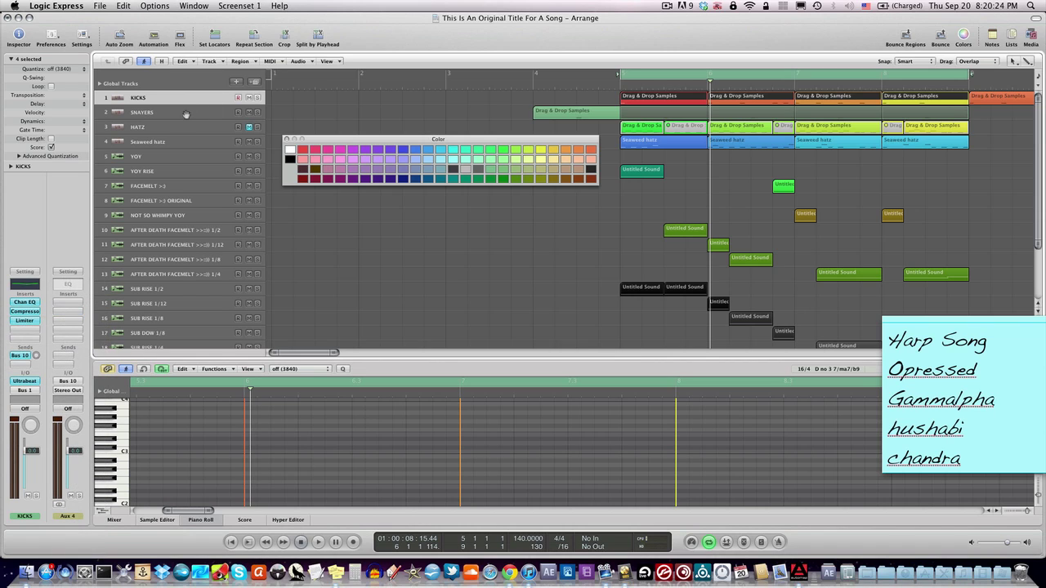
left_click(183, 112)
left_click(30, 357)
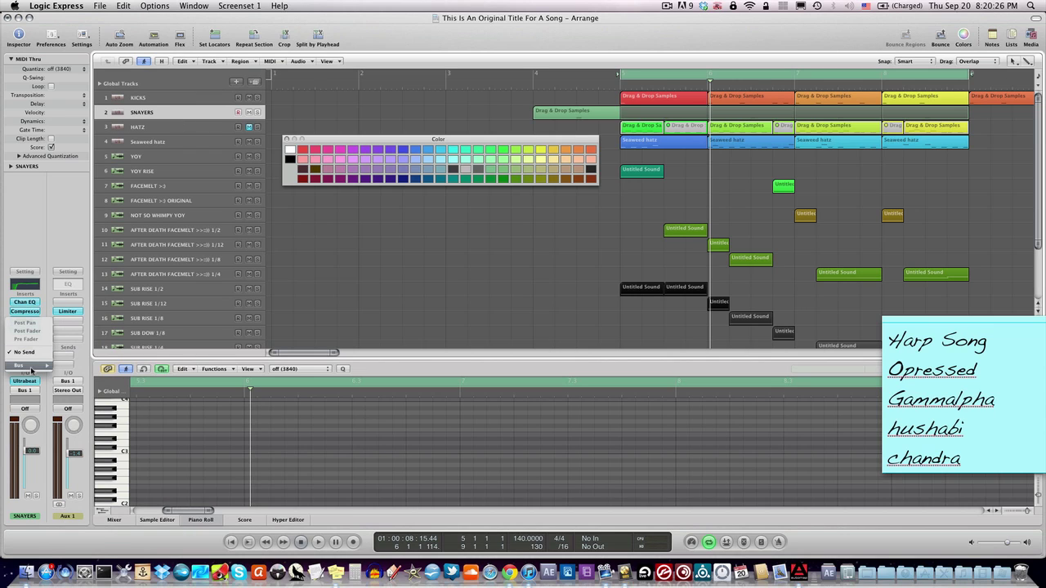
mouse_move(32, 365)
left_click(65, 407)
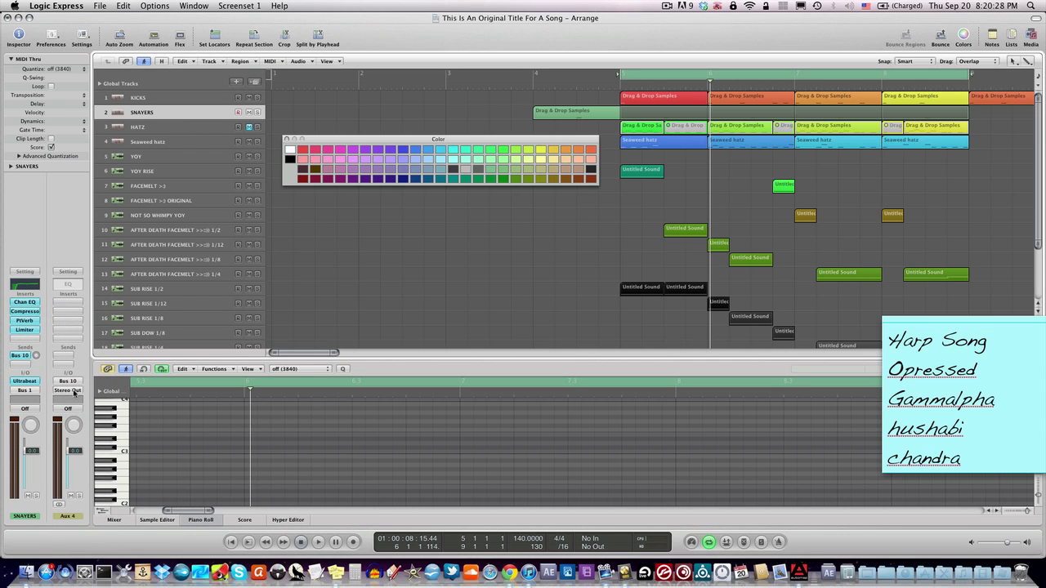
Set the Bus 10 aux to No Output and raise the Bus 10 send level on KICKS, playing the loop to check it
left_click(75, 393)
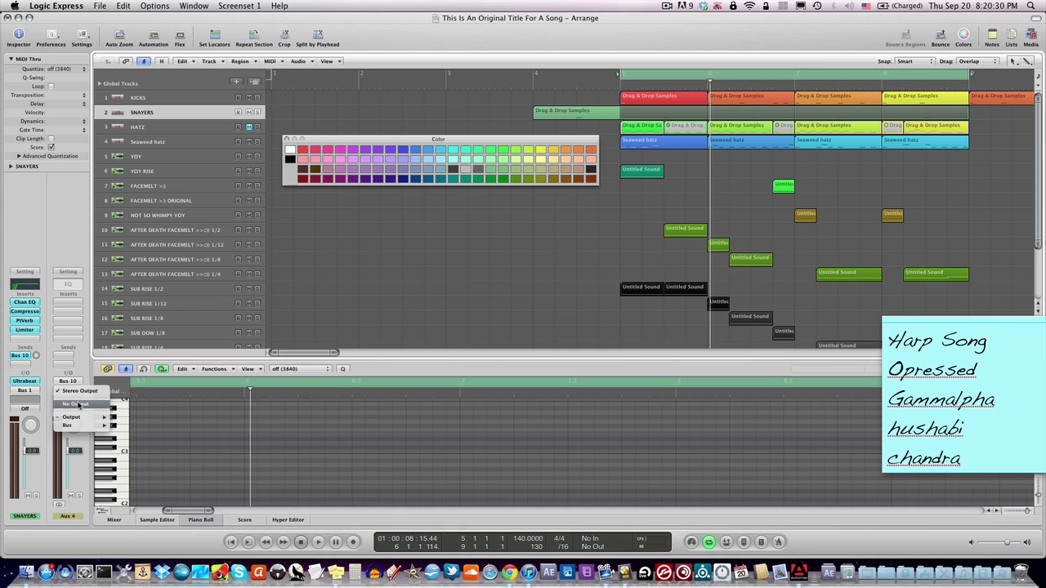
left_click(76, 404)
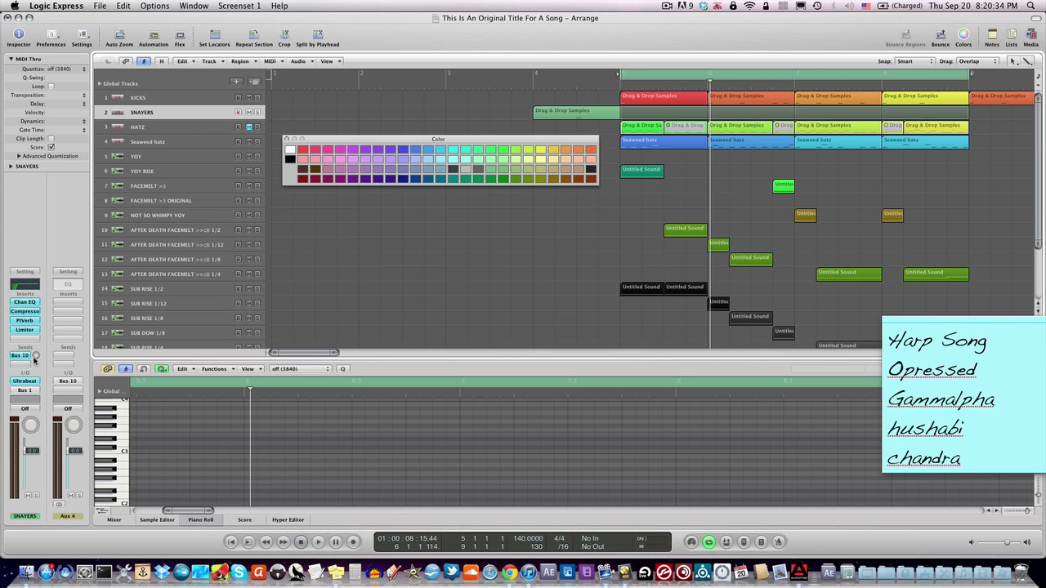
left_click(193, 100)
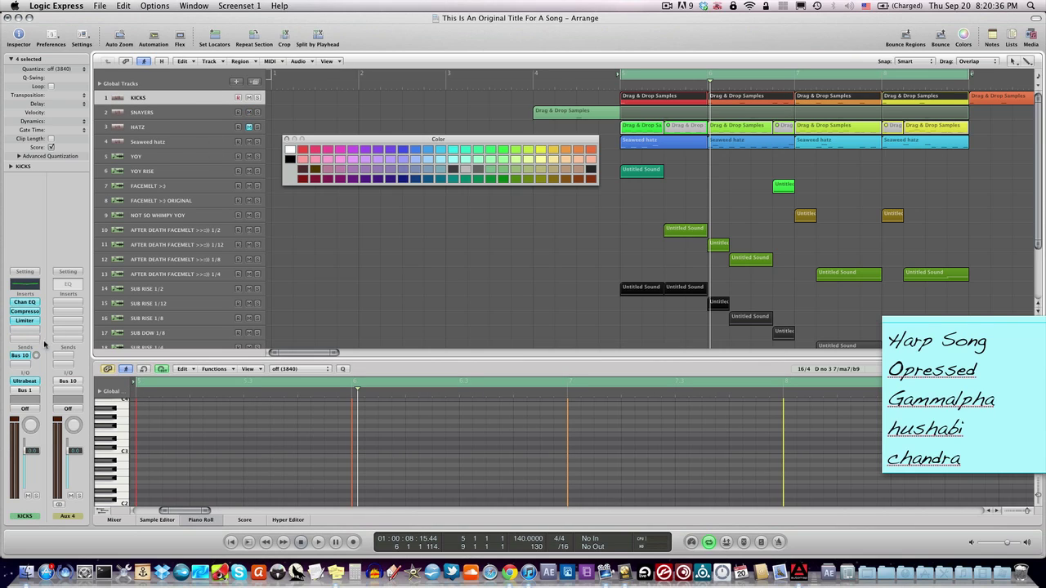
left_click_drag(36, 356, 35, 357)
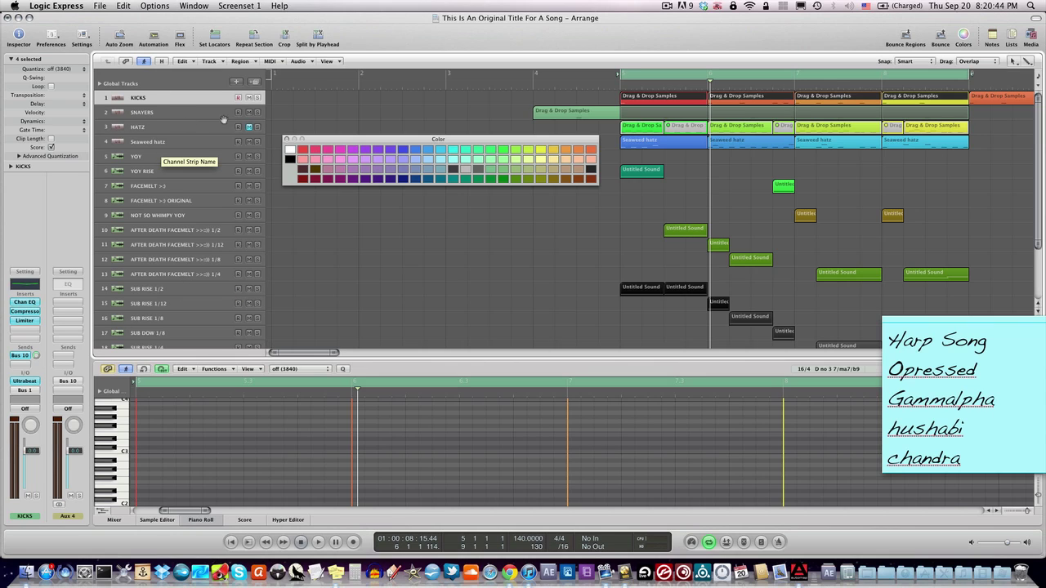
key("space")
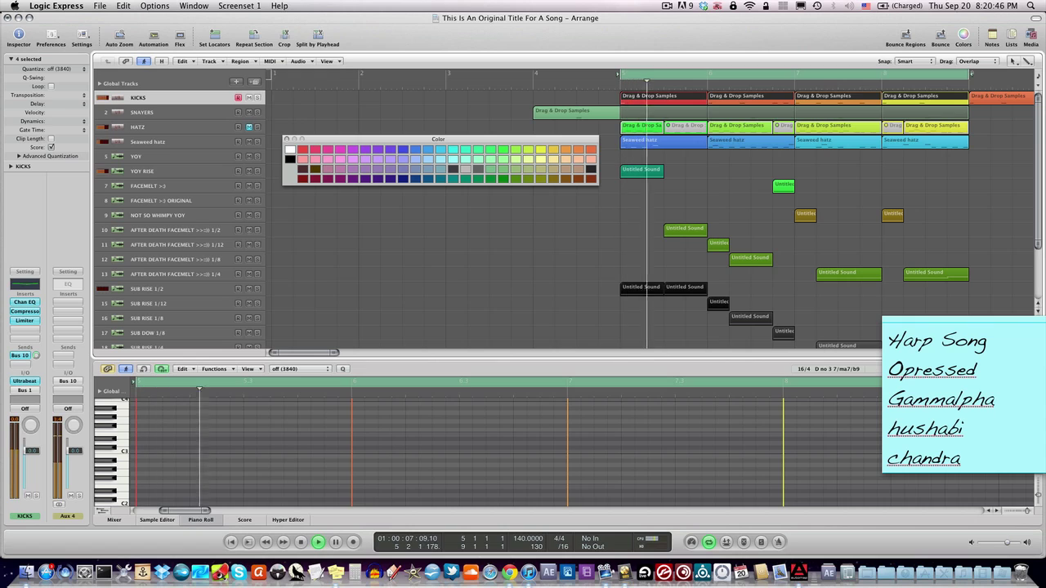
Rename the Aux 4 channel strip as Kicknsnare
double_click(70, 516)
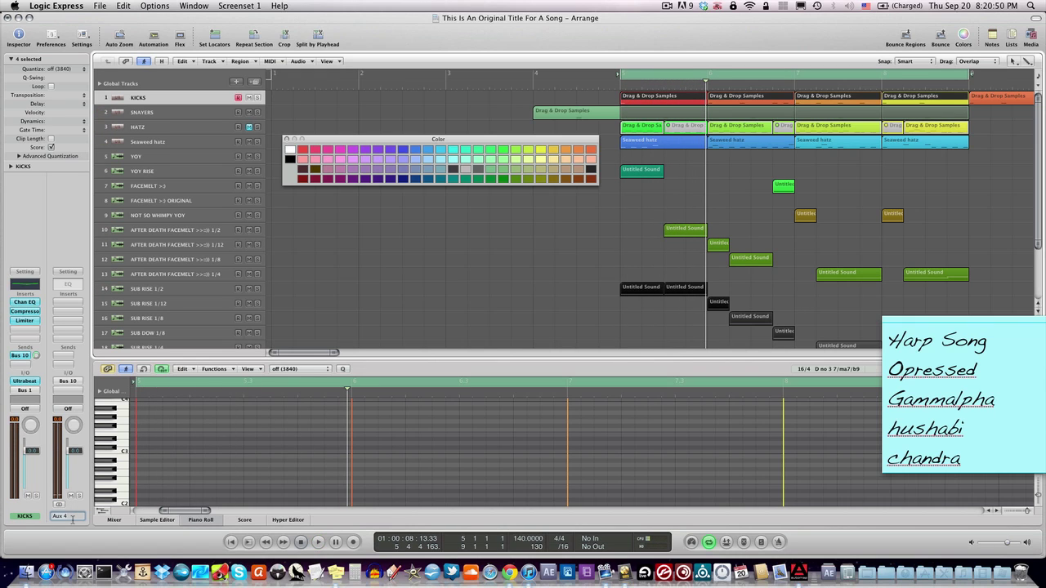
type("Kicknsnare S")
key("Return")
double_click(70, 516)
type("Compre")
left_click(319, 277)
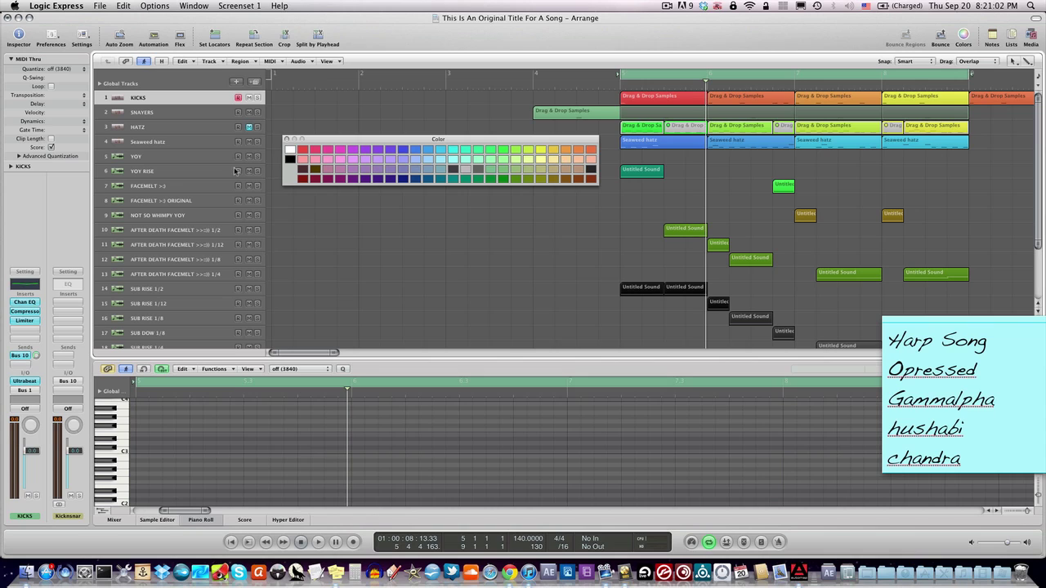
Insert a stereo Compressor after the Channel EQ on Aux 2, the bus of the AFTER DEATH FACEMELT 1/2 track
left_click(180, 230)
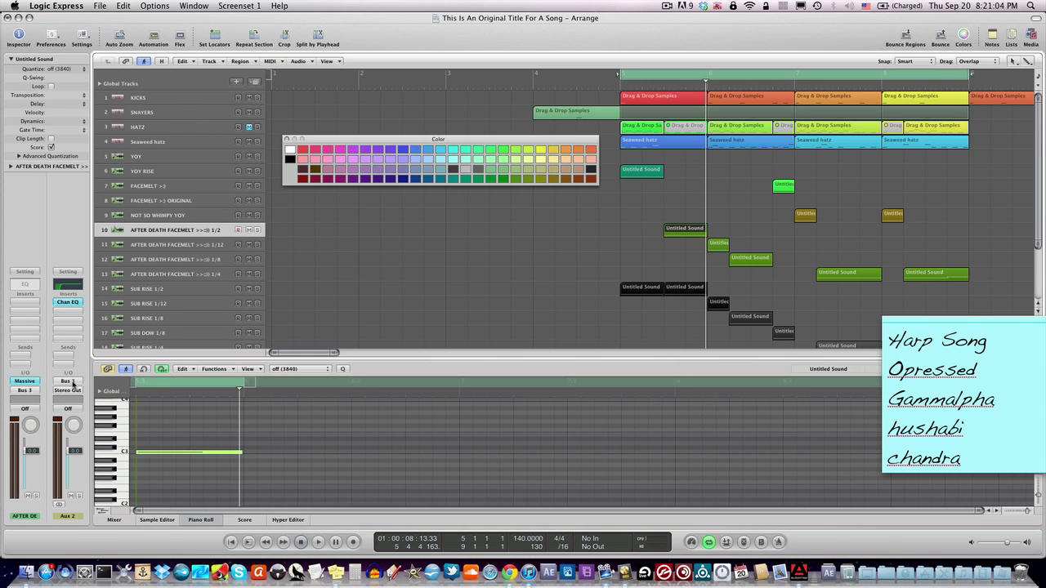
left_click(69, 315)
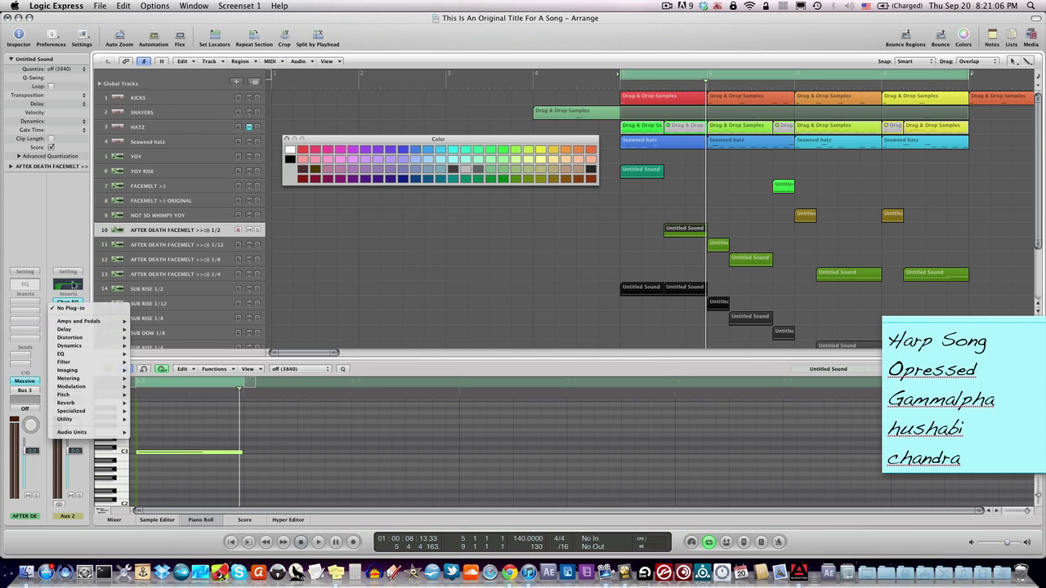
left_click(71, 247)
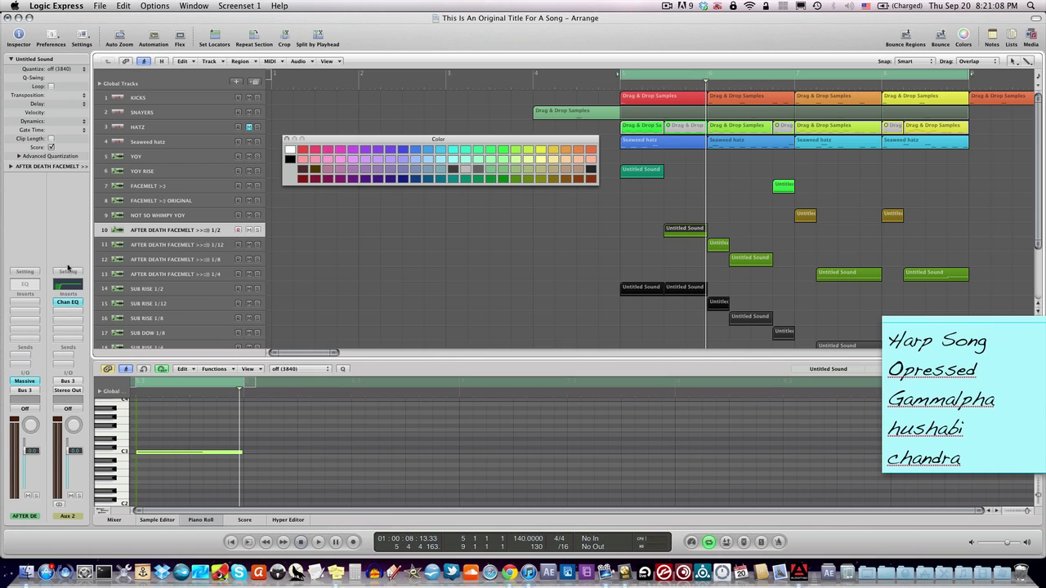
left_click(69, 318)
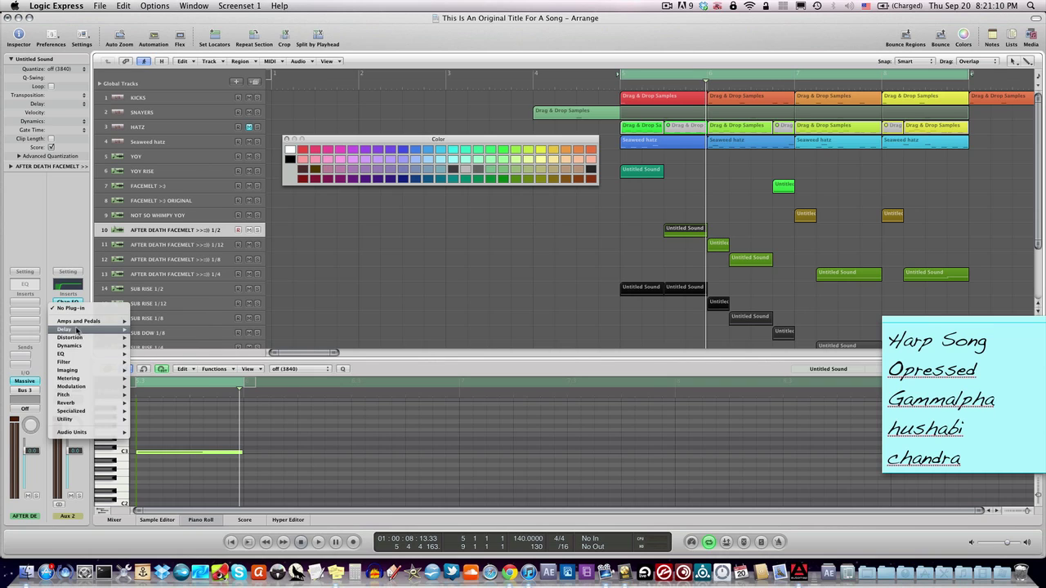
mouse_move(85, 346)
mouse_move(179, 347)
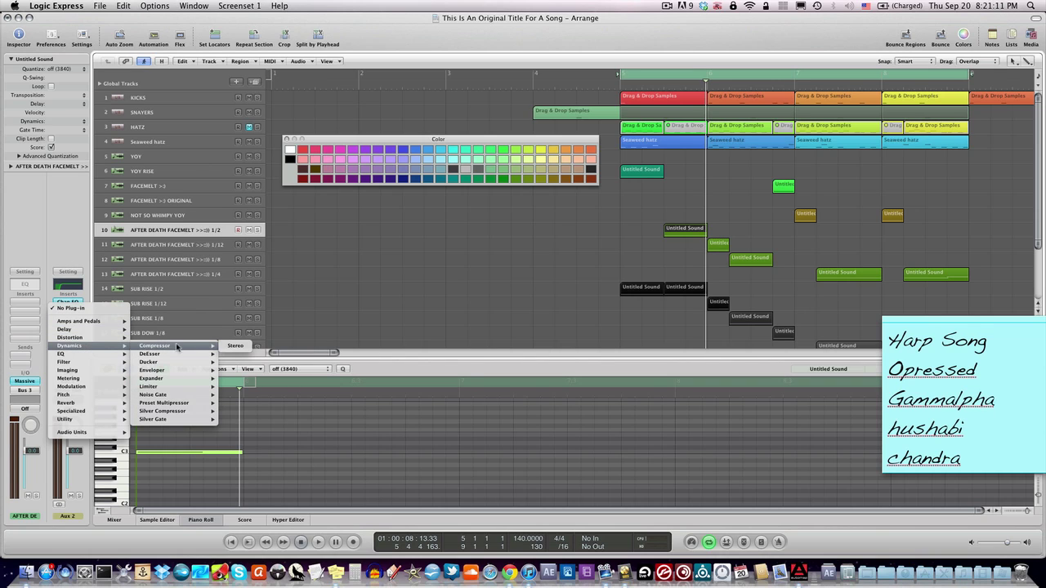
left_click(256, 345)
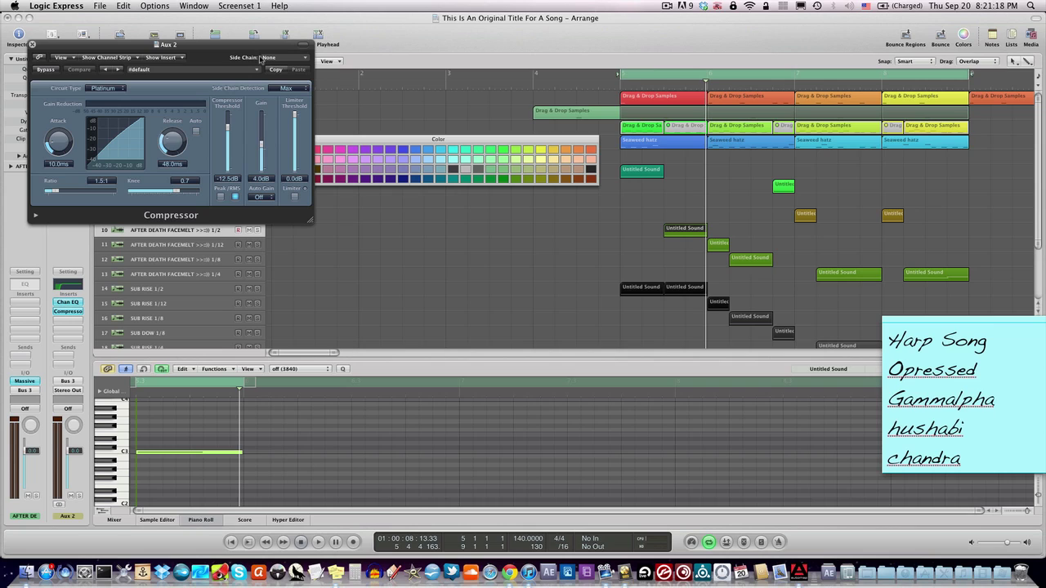
Set the Aux 2 Compressor's side chain to Bus 10, turn on its limiter, and play the loop
left_click(303, 59)
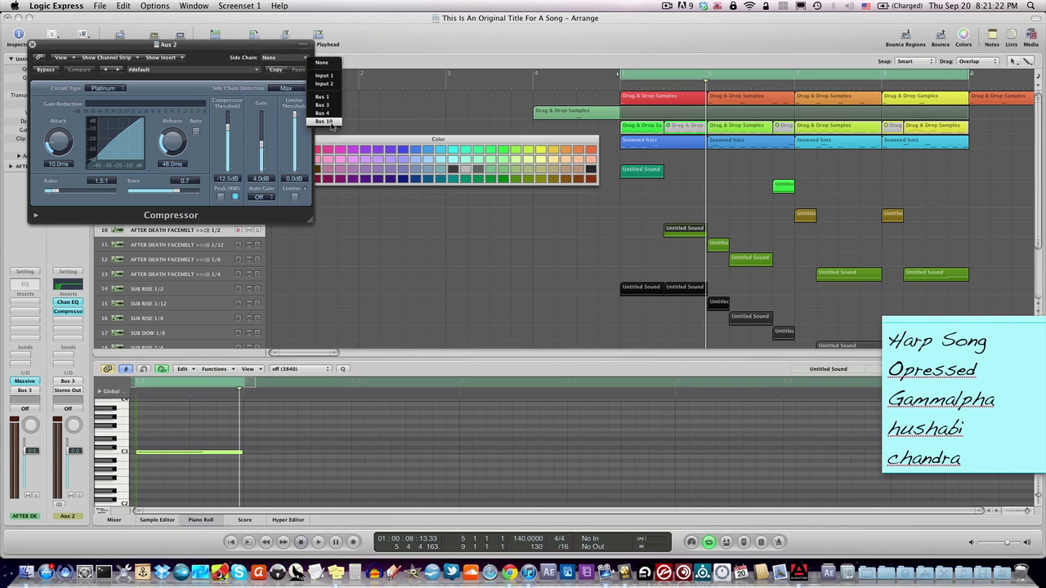
left_click(331, 122)
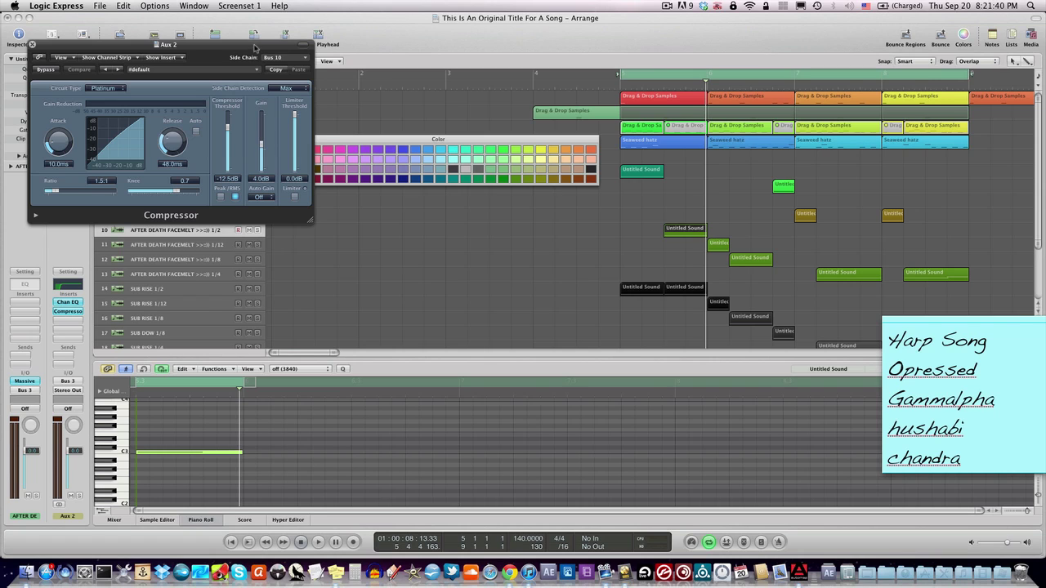
left_click_drag(255, 47, 267, 6)
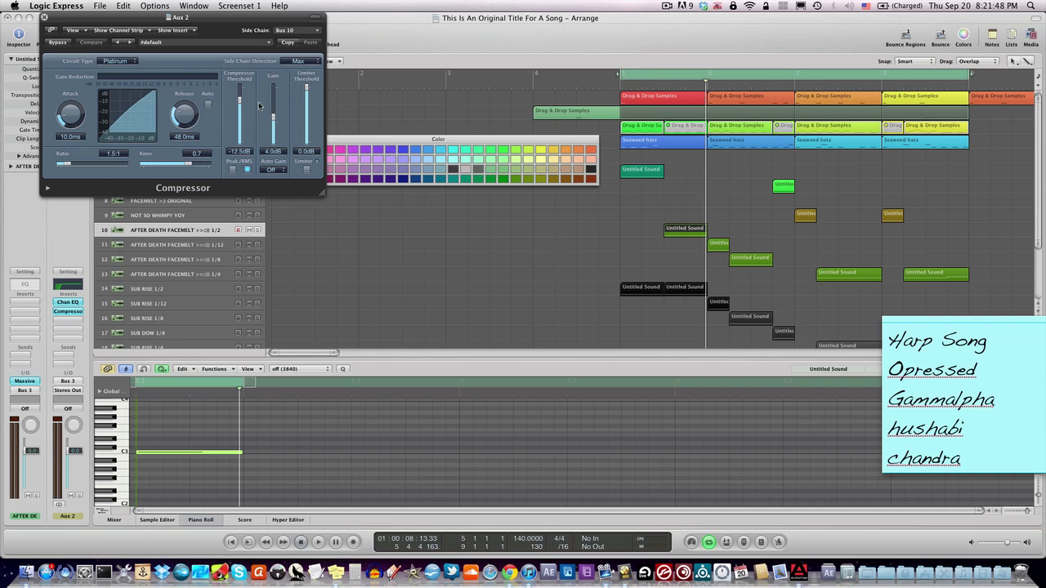
key("space")
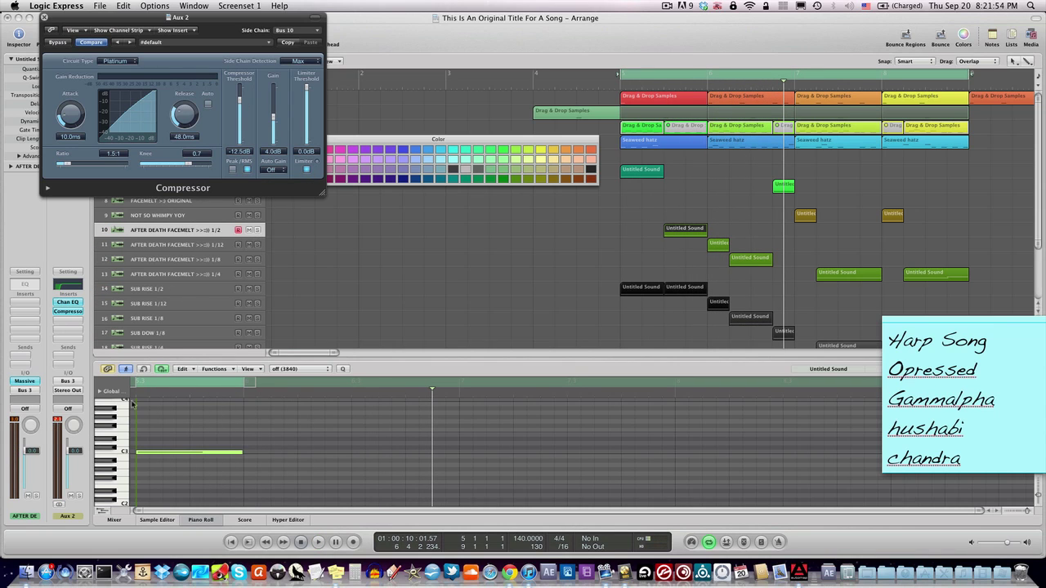
key("space")
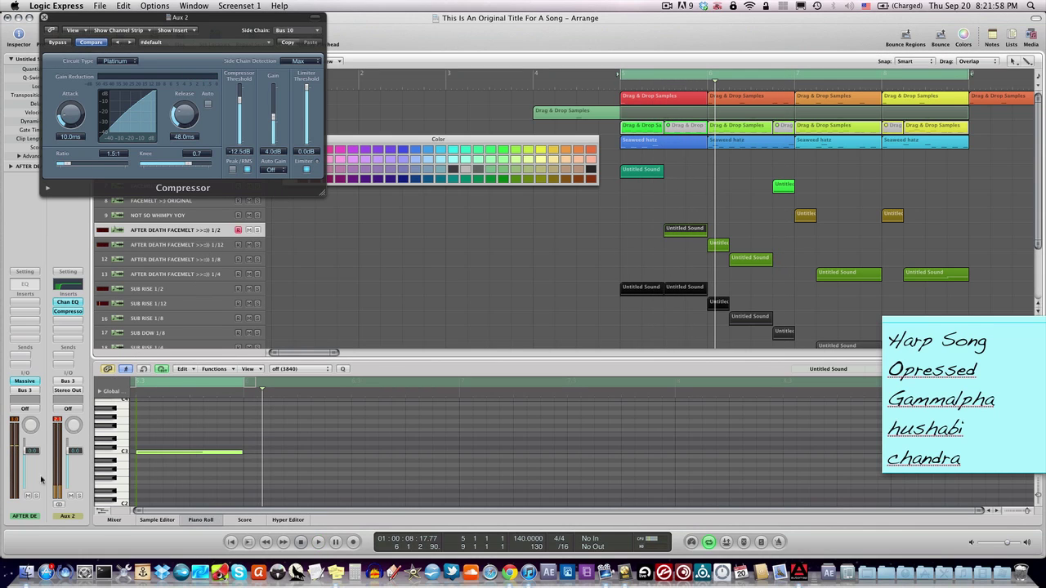
Insert a stereo Limiter after the Compressor on Aux 2, with gain -3.0 dB and output level +1.0 dB during playback
left_click(67, 320)
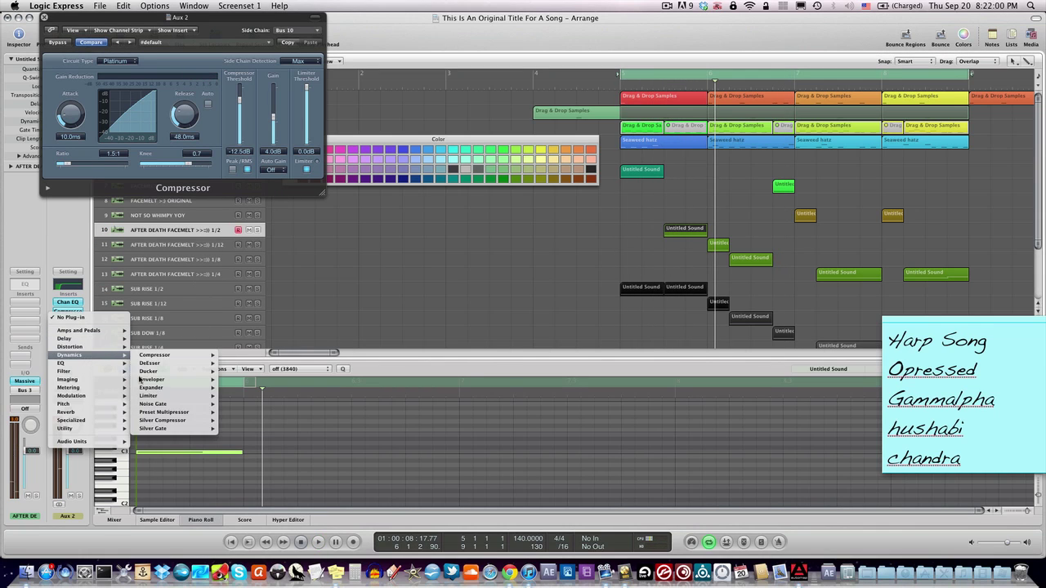
left_click(248, 397)
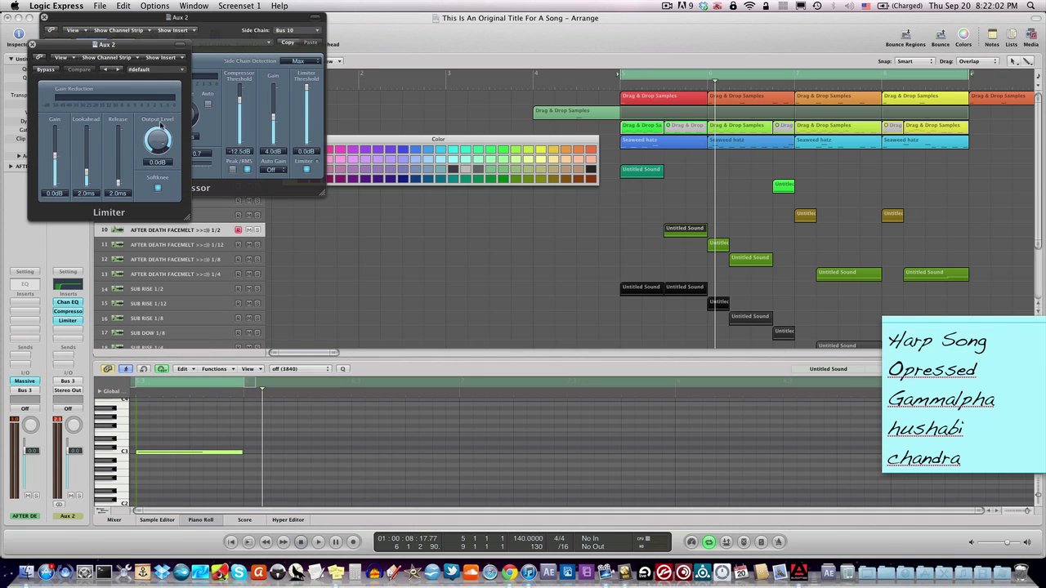
mouse_move(58, 157)
left_mouse_down()
mouse_move(57, 174)
mouse_move(57, 165)
left_mouse_up()
key("space")
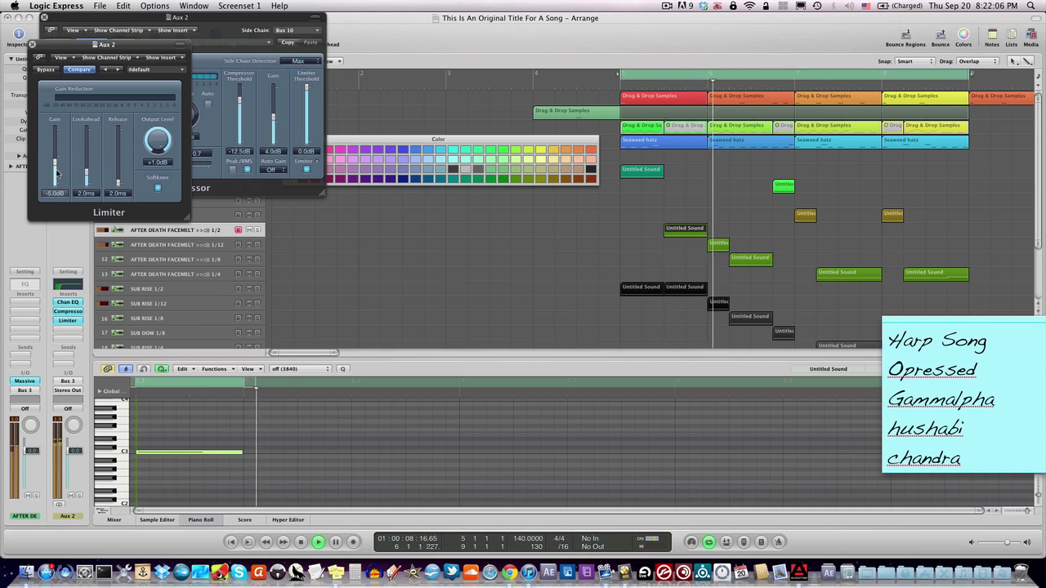
Set the Aux 2 Compressor to 0.0 ms attack, 5.0 ms release, 8.0:1 ratio and -10.0 dB threshold, with its limiter off
left_click_drag(86, 46, 368, 200)
left_click(274, 130)
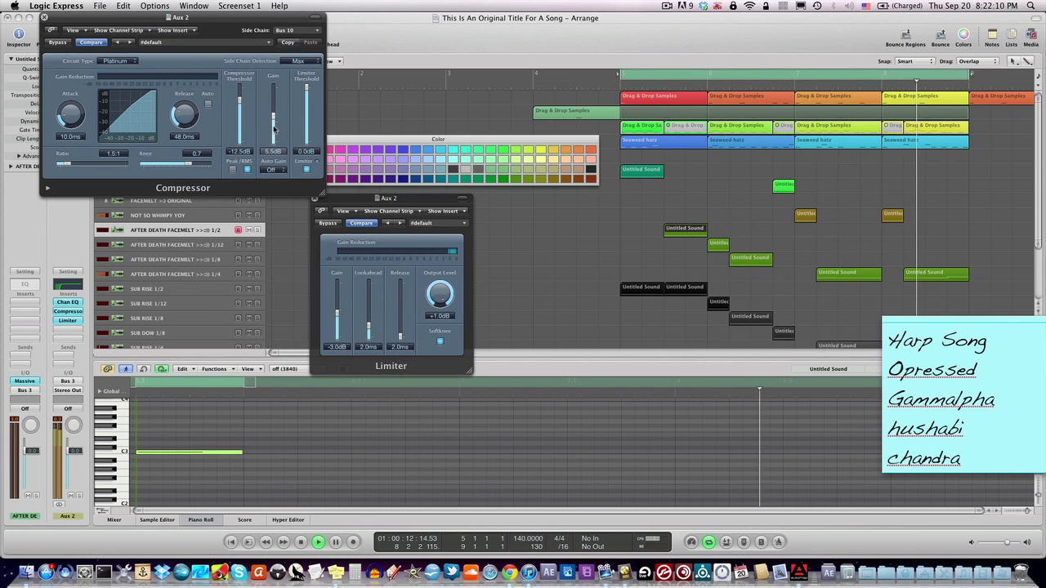
left_click_drag(85, 120, 86, 140)
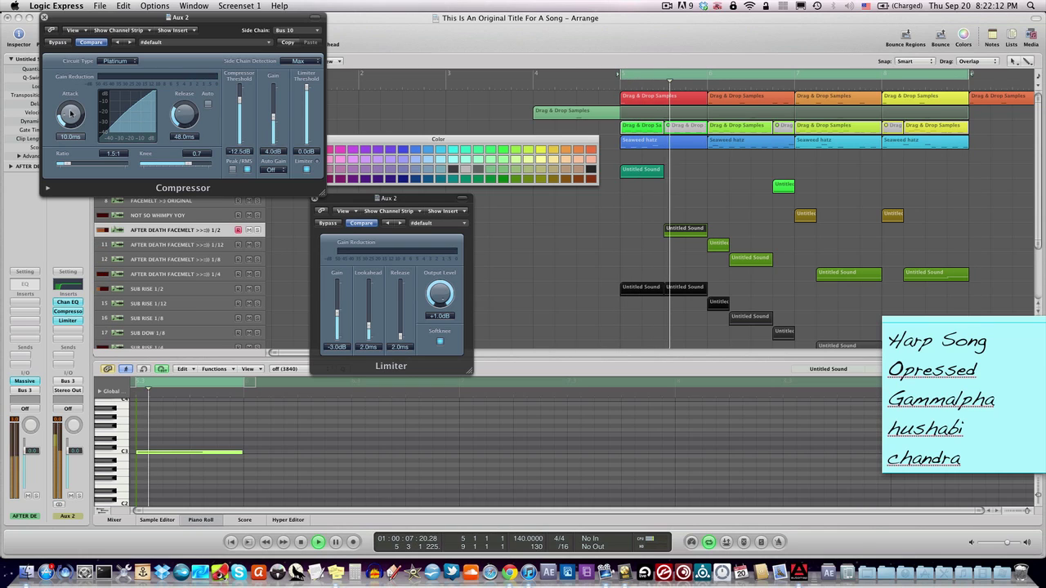
left_click_drag(185, 114, 240, 123)
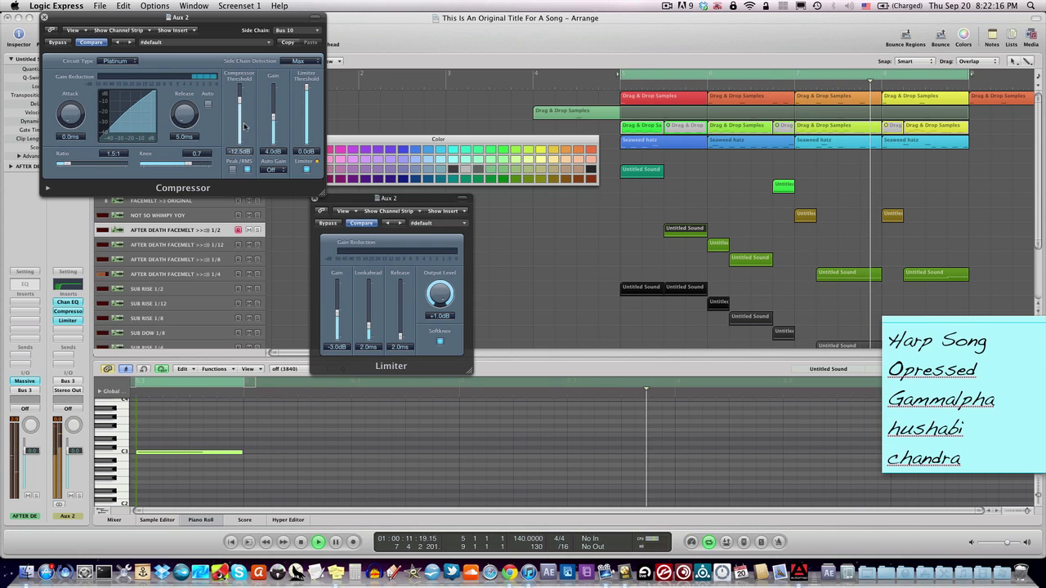
left_click_drag(67, 163, 99, 177)
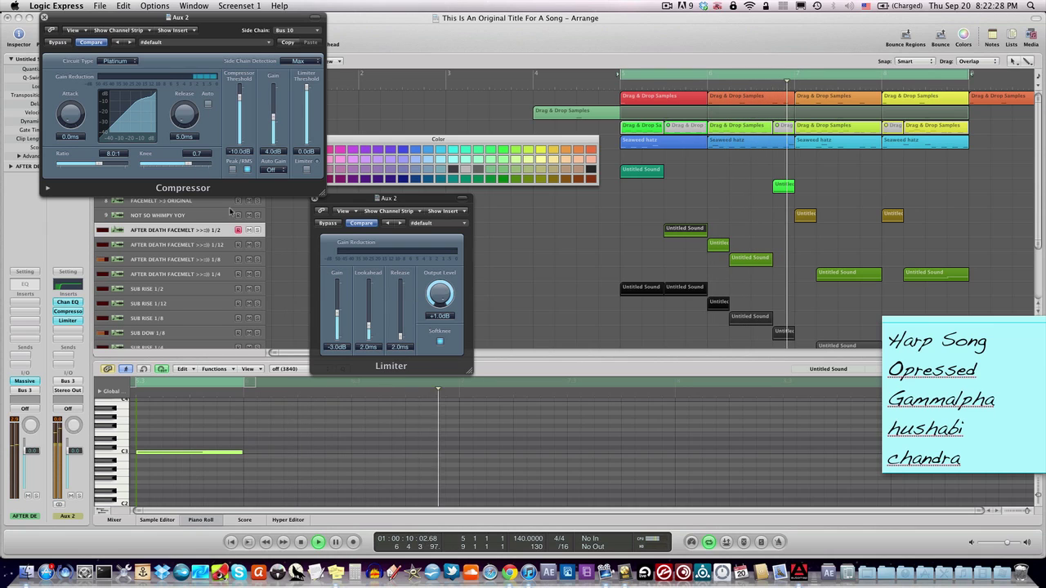
Close the Aux 2 Compressor and Limiter windows and the color palette, with playback stopped
left_click(44, 17)
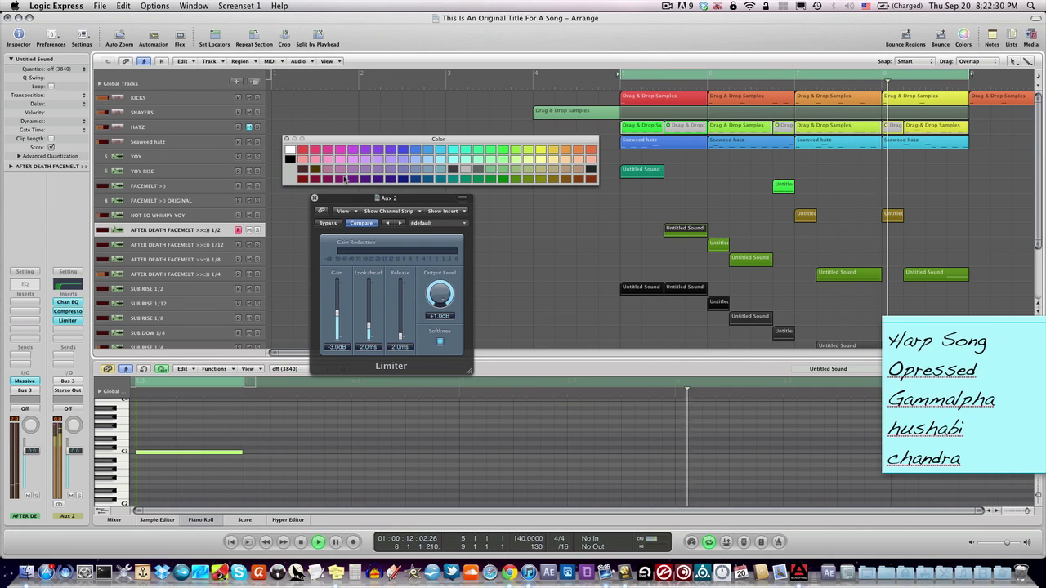
left_click(314, 199)
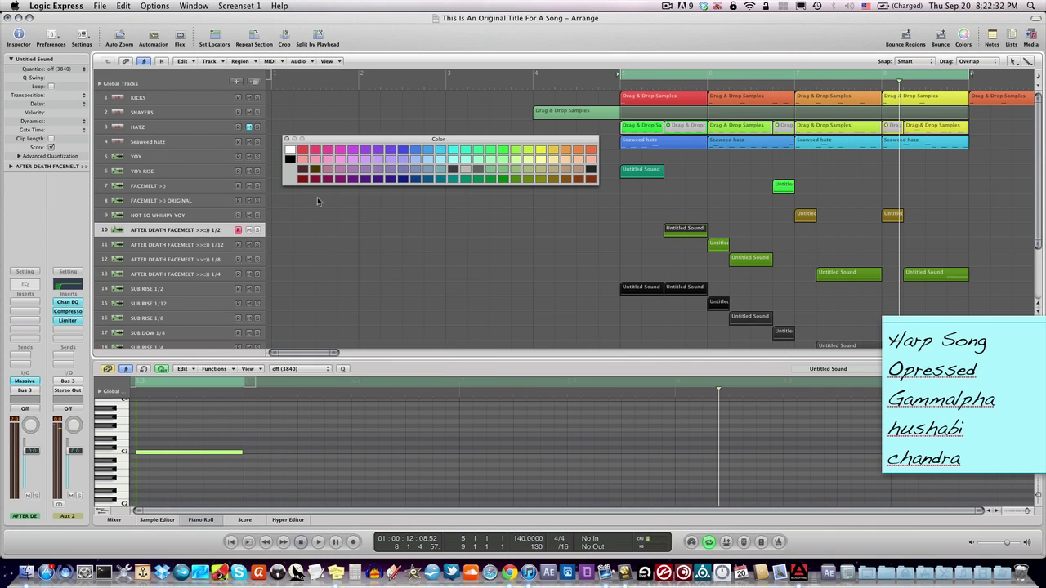
left_click(287, 139)
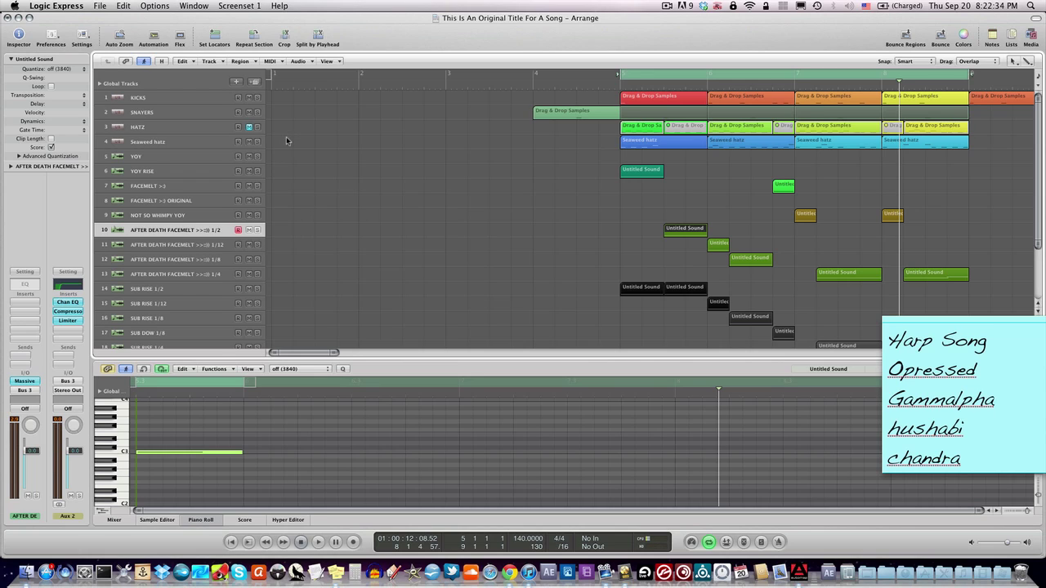
Play the loop with the Compressor and Limiter on Aux 2 bypassed, and again with both re-enabled, to compare the sound
left_click(71, 312, "alt")
left_click(69, 321, "alt")
key("space")
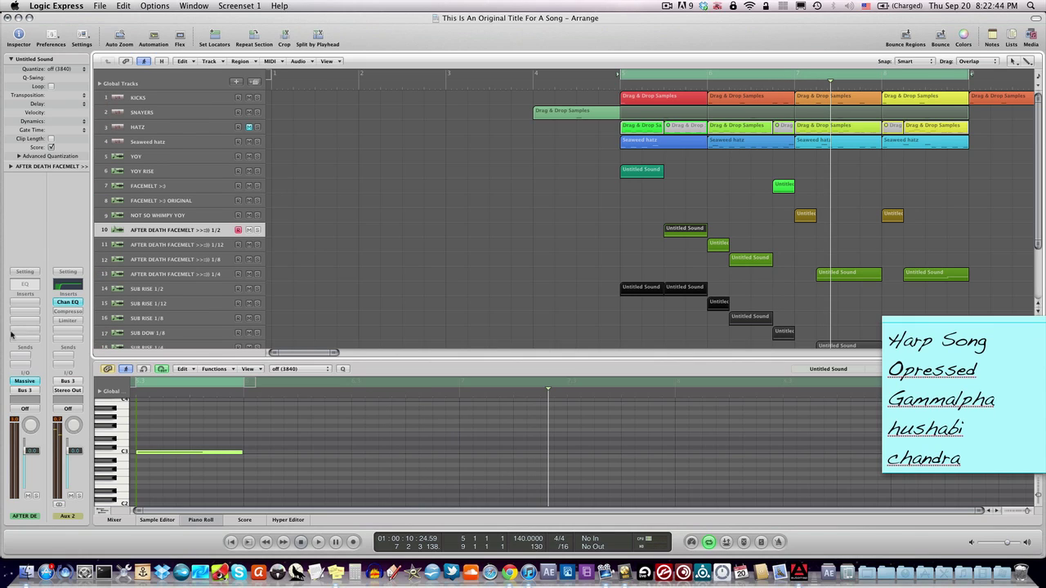
key("space")
left_click(72, 311, "alt")
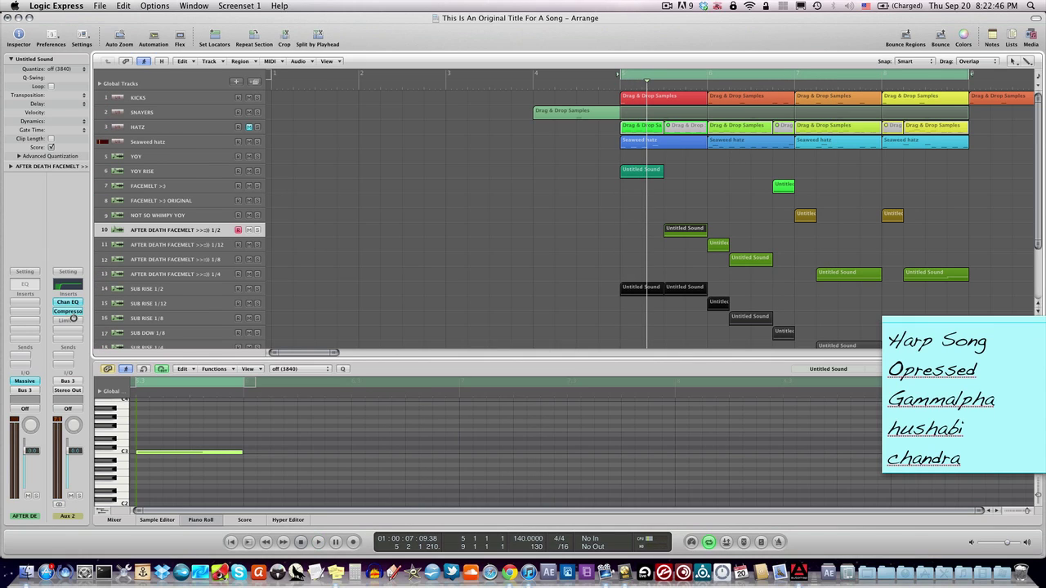
left_click(72, 321, "alt")
key("space")
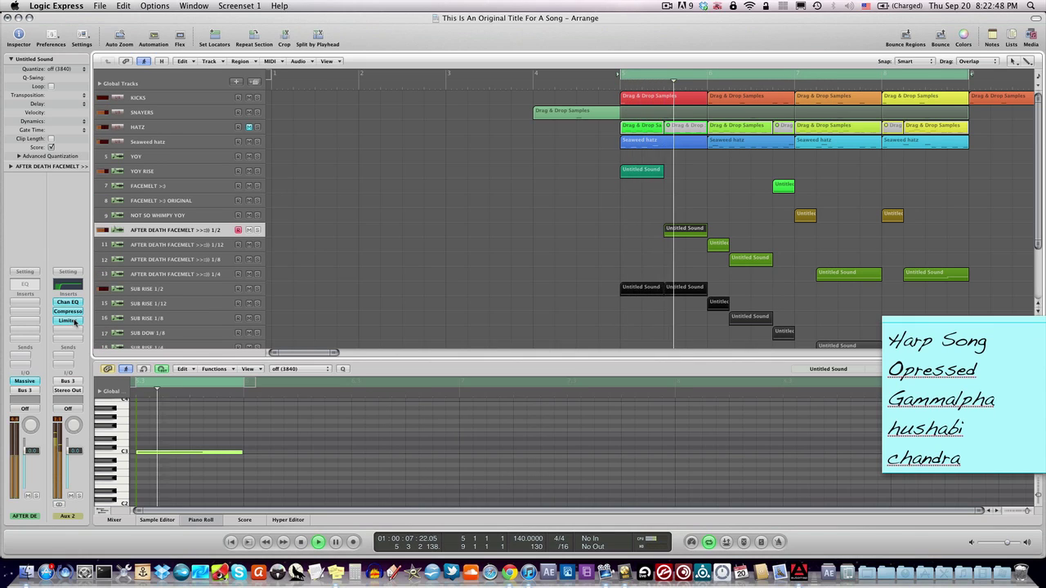